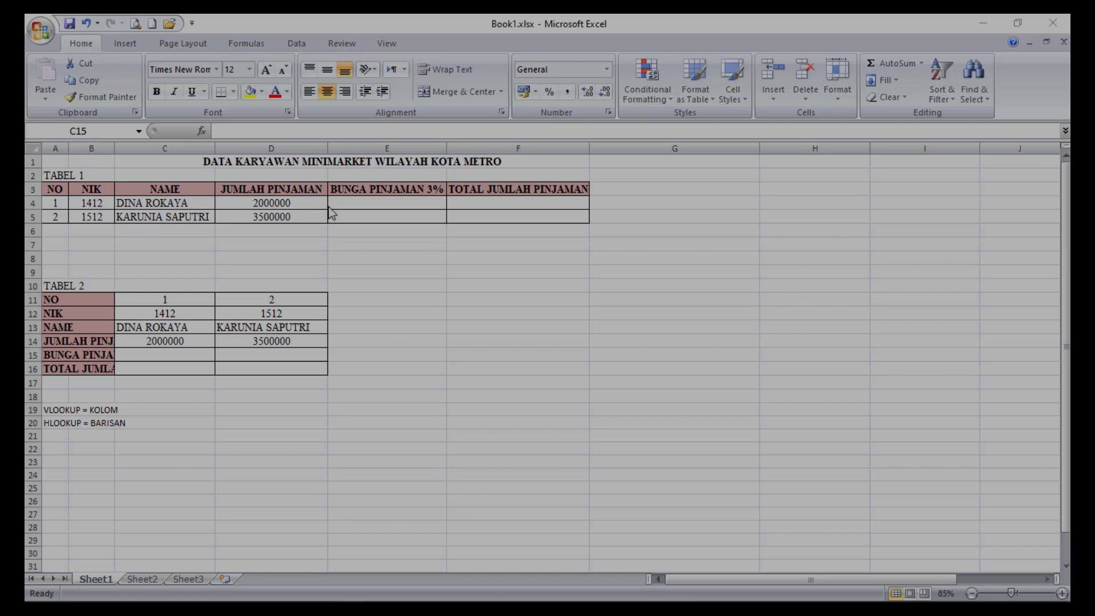
Calculate the first employee's 3% loan interest in E4 of TABEL 1 with the formula =D4*3%.
left_click(357, 201)
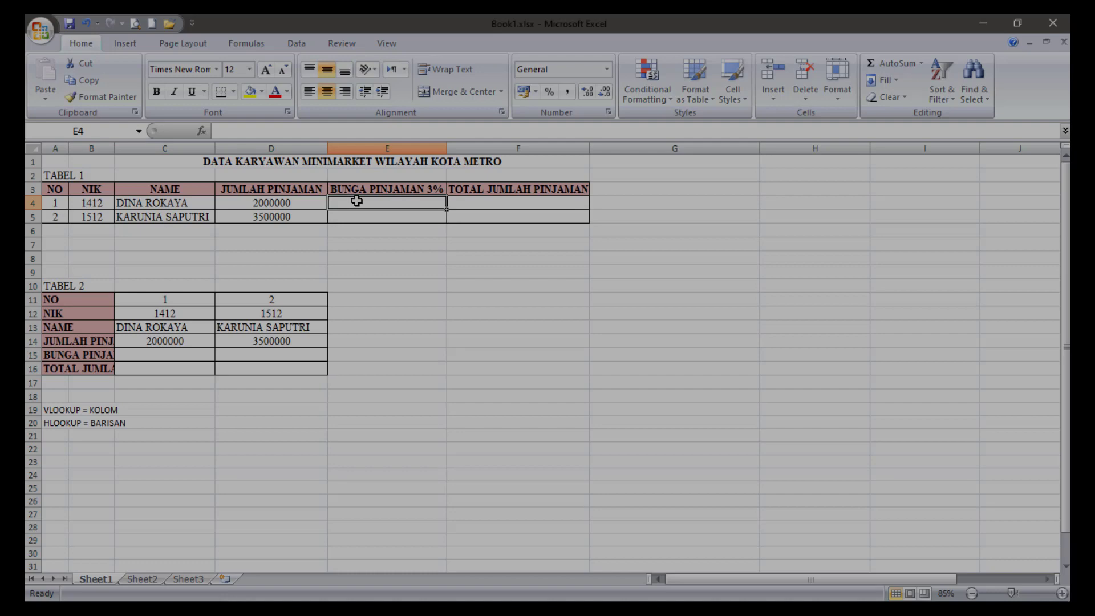
type("=")
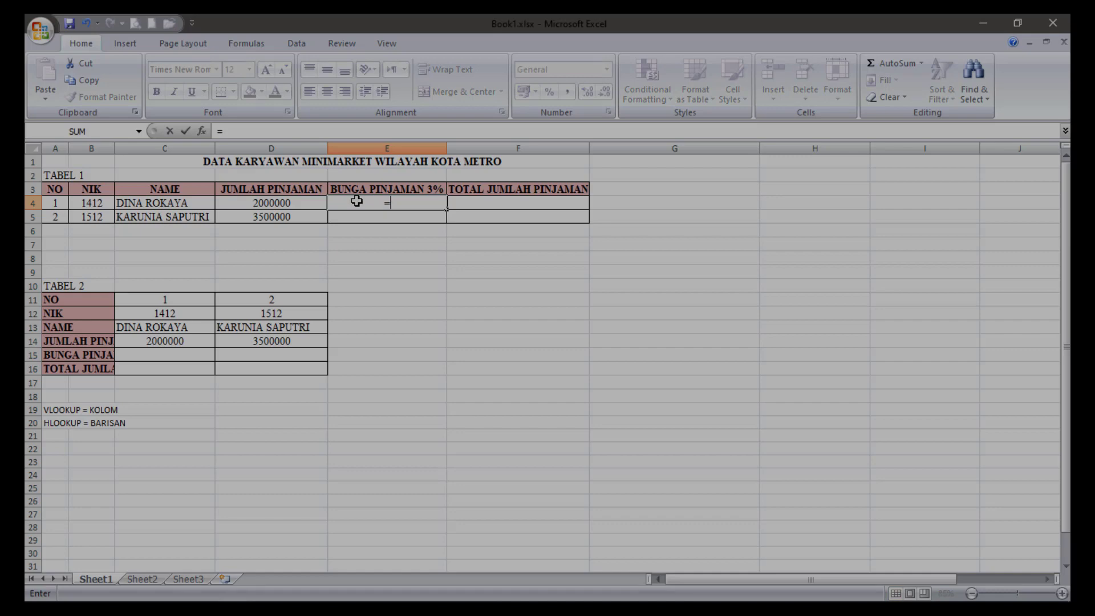
left_click(267, 201)
type("*")
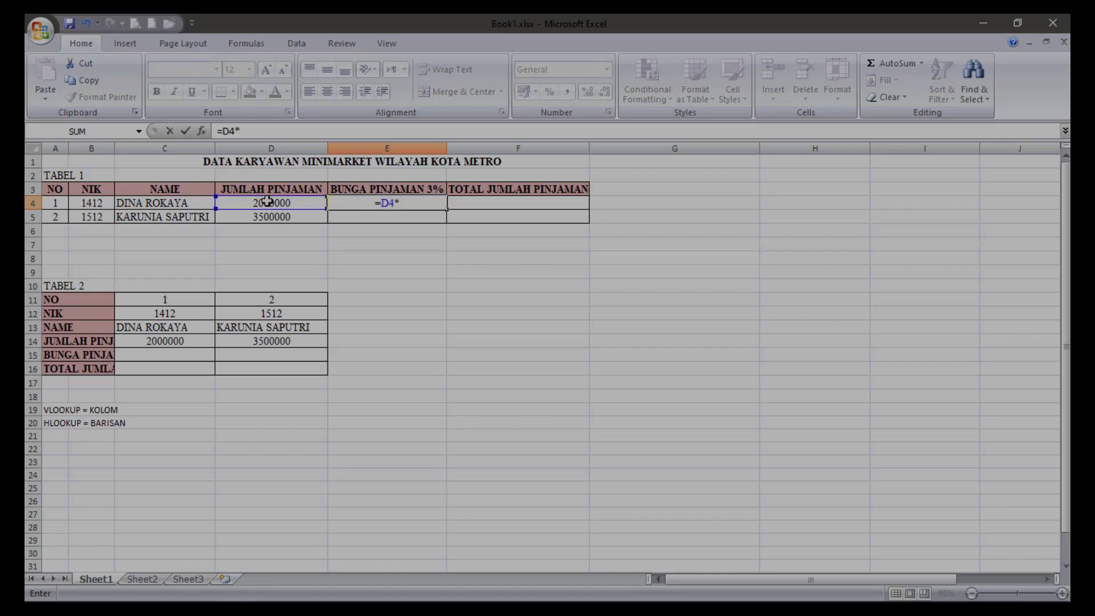
type("3%")
key("Return")
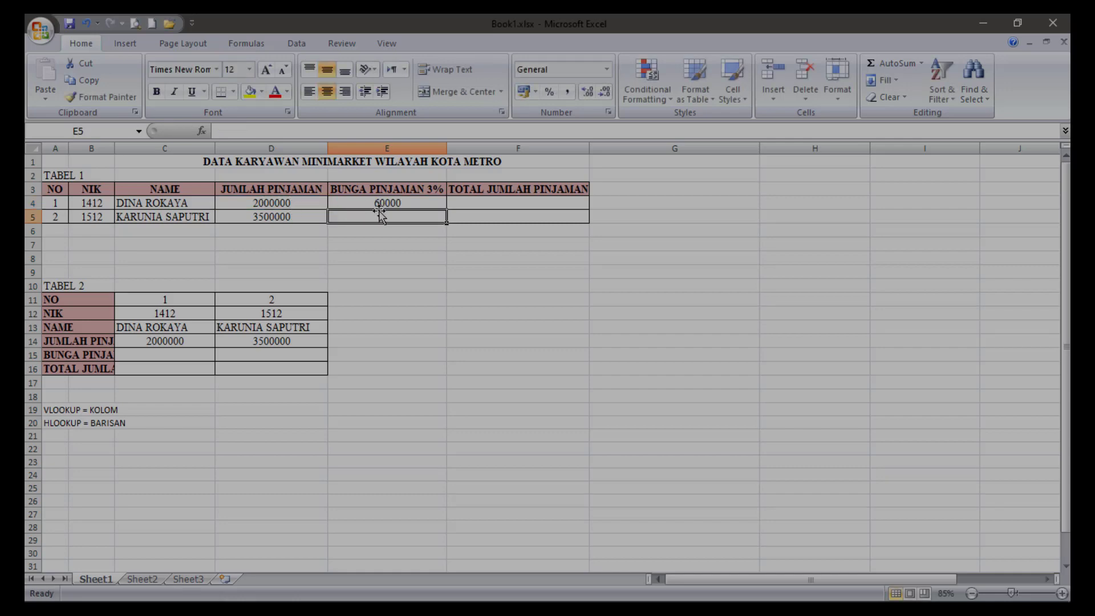
Calculate the second employee's 3% loan interest in E5 of TABEL 1 with the formula =D5*3%.
type("=")
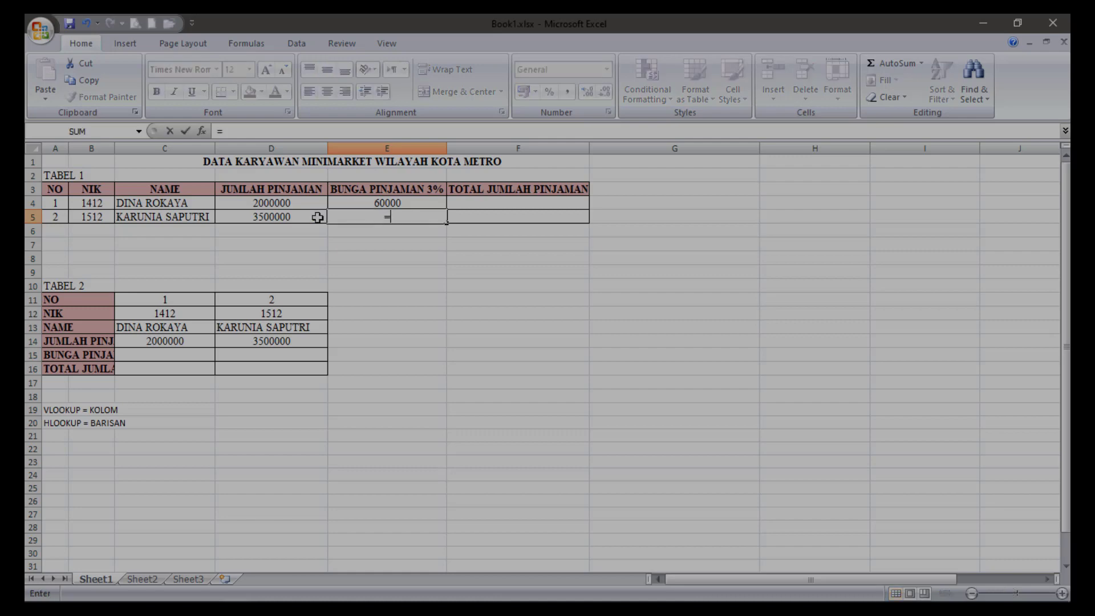
left_click(256, 216)
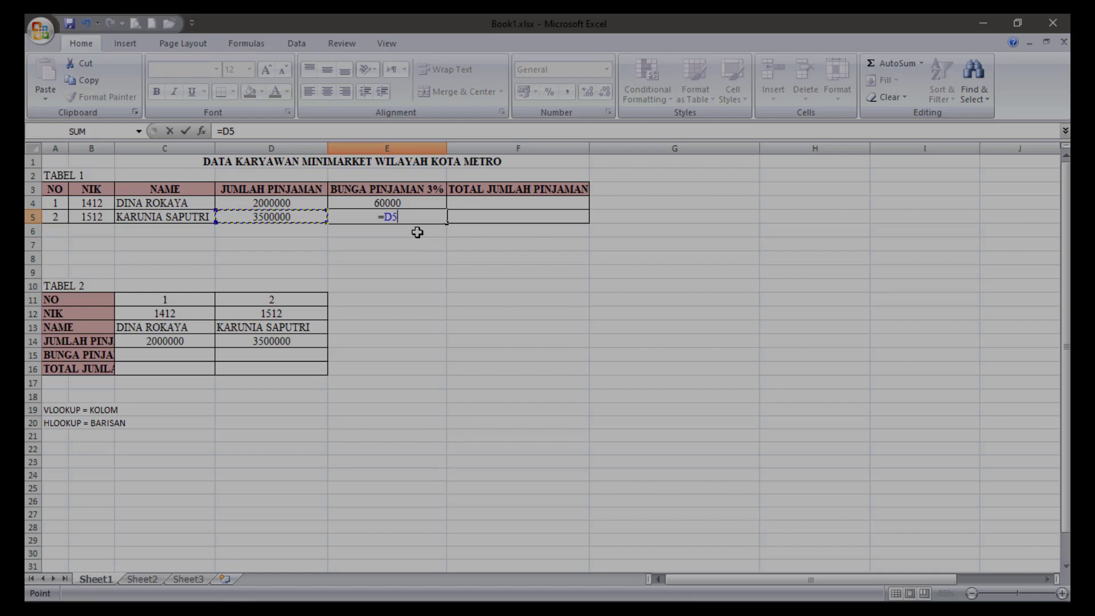
type("*3%")
key("Return")
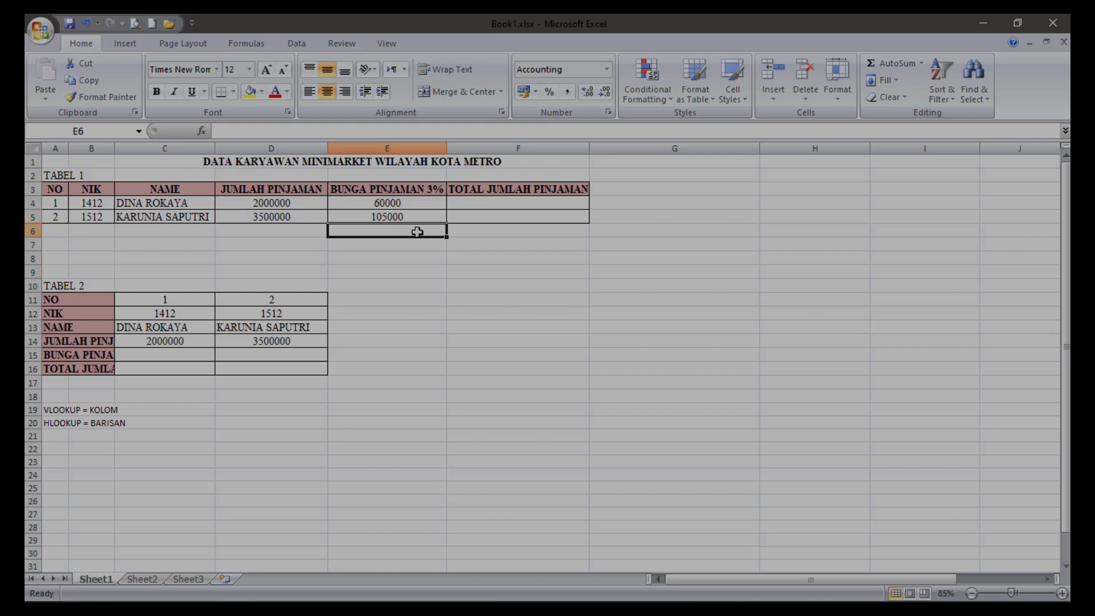
Calculate the first employee's TOTAL JUMLAH PINJAMAN in F4 with the formula =D4+E4.
left_click(472, 202)
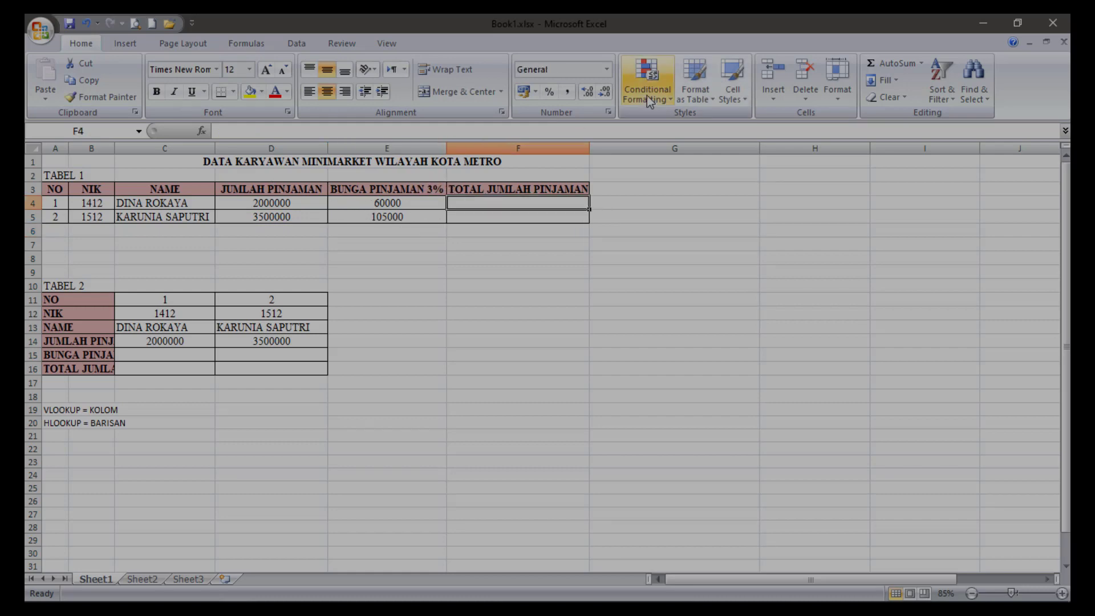
type("=")
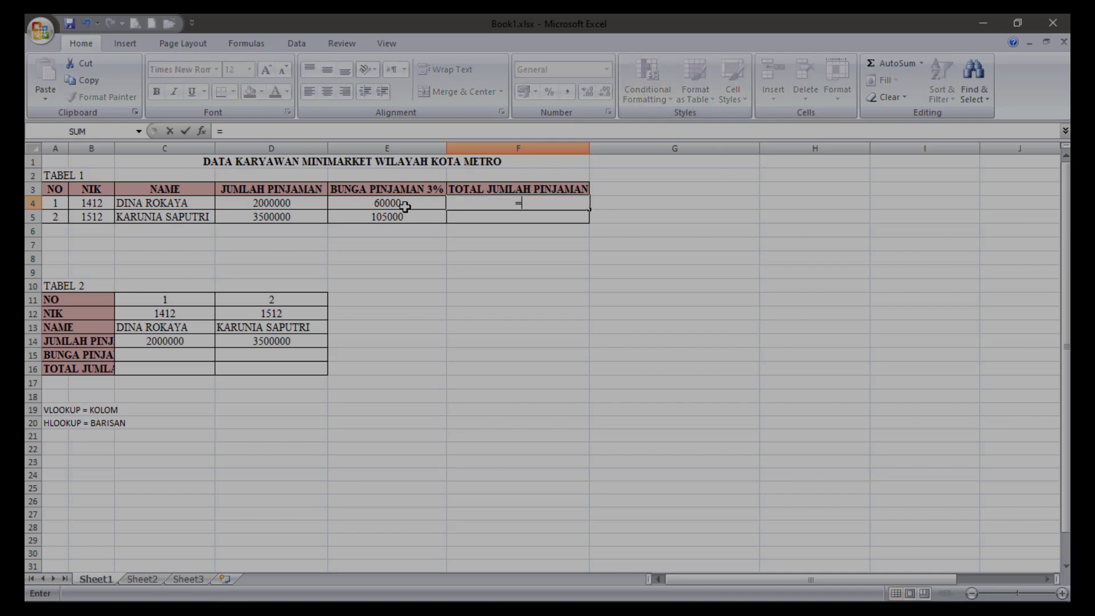
left_click(281, 204)
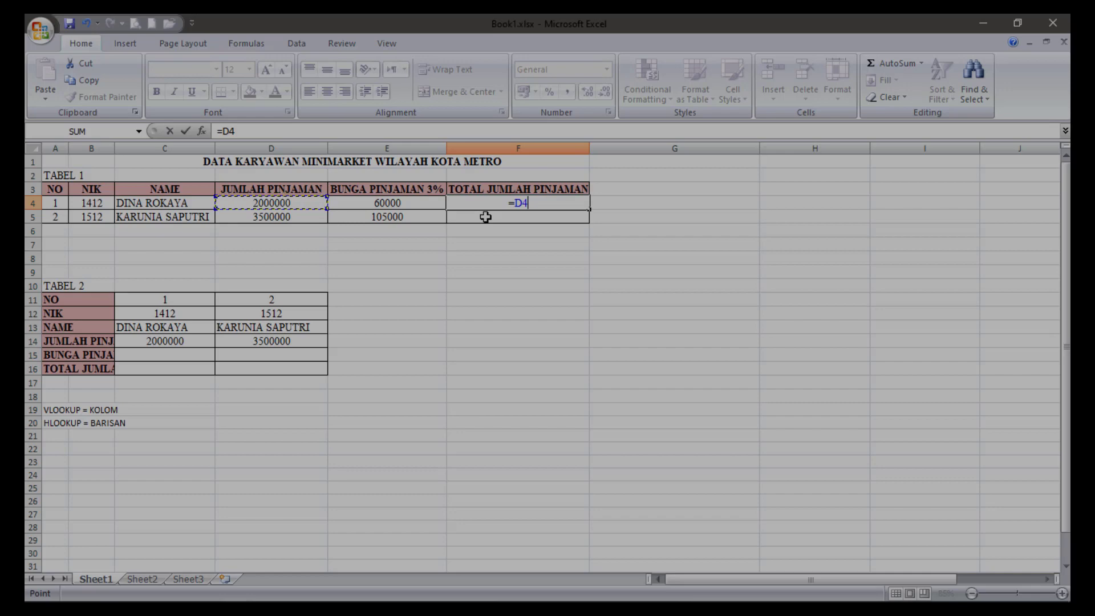
type("+")
left_click(409, 203)
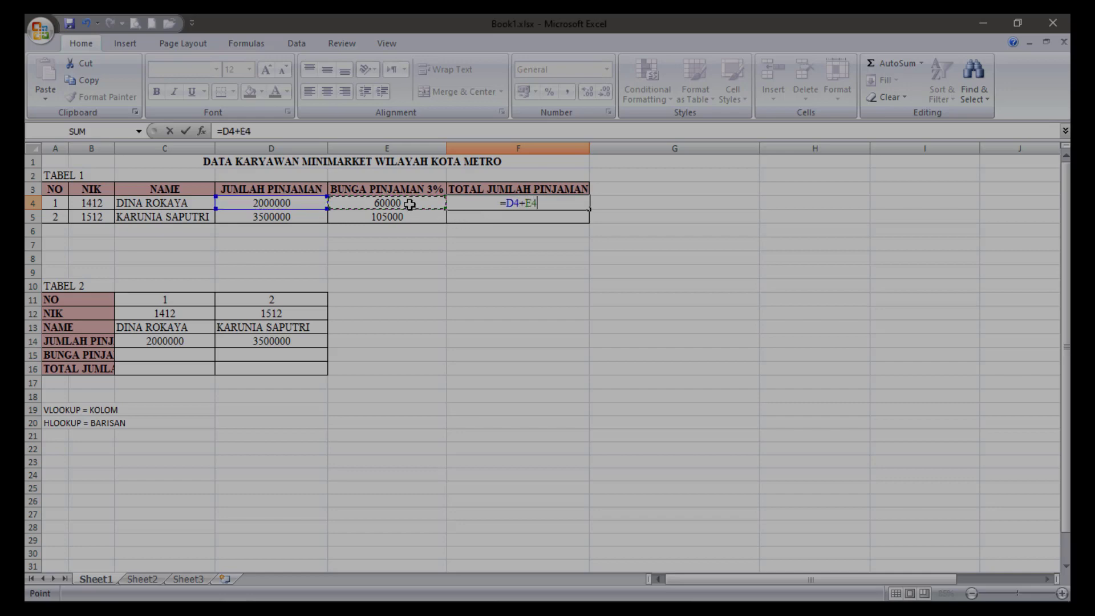
key("Return")
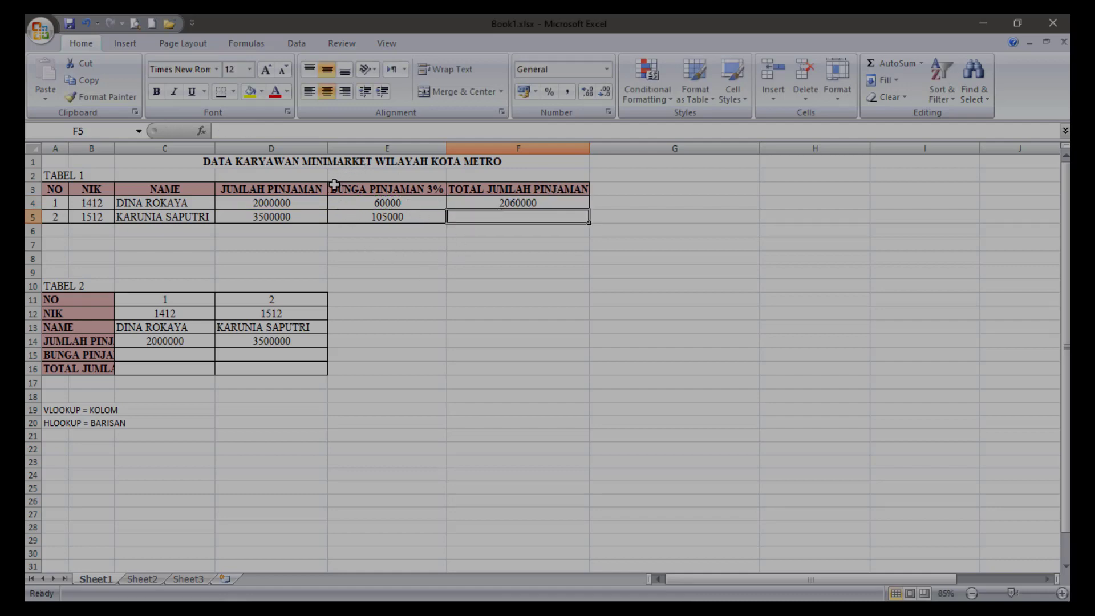
Format cells D4:F5 of TABEL 1 as Currency with the Rp symbol and 0 decimal places.
left_click(244, 205)
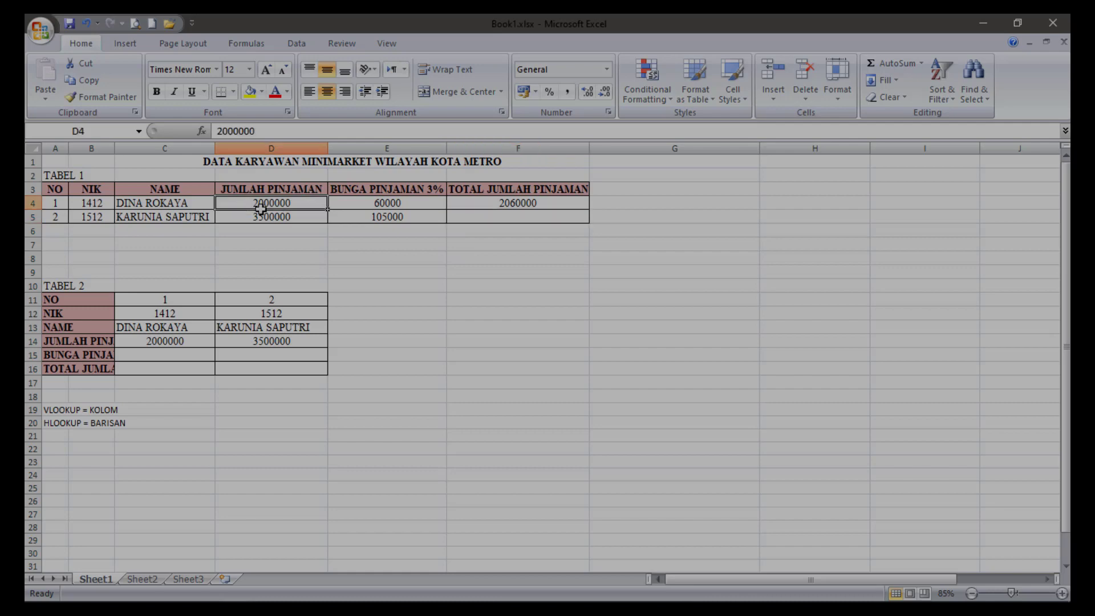
left_click_drag(261, 209, 482, 216)
right_click(482, 216)
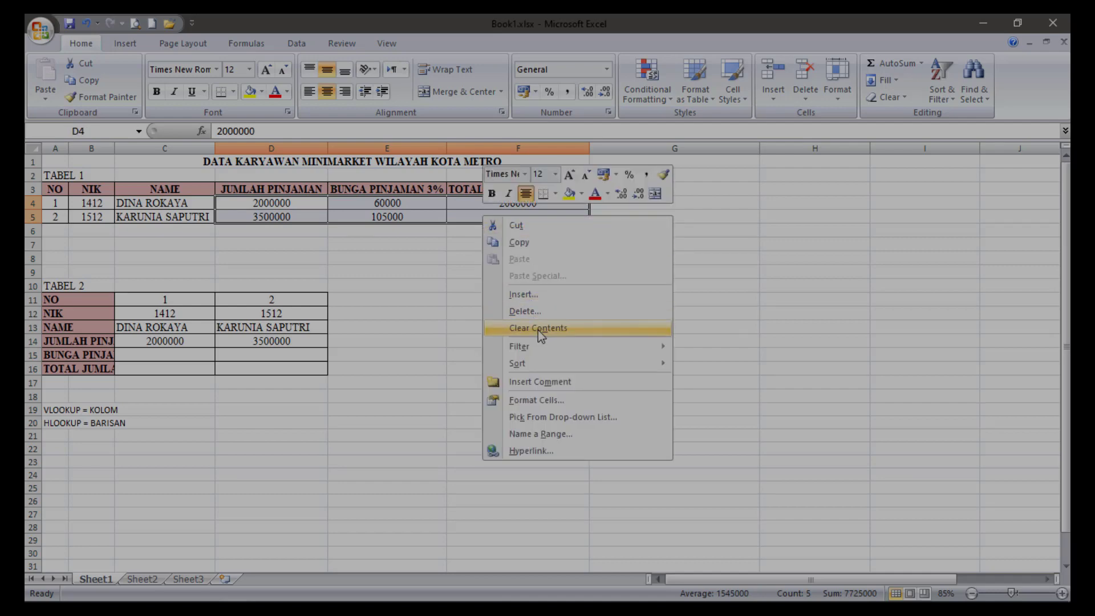
left_click(536, 401)
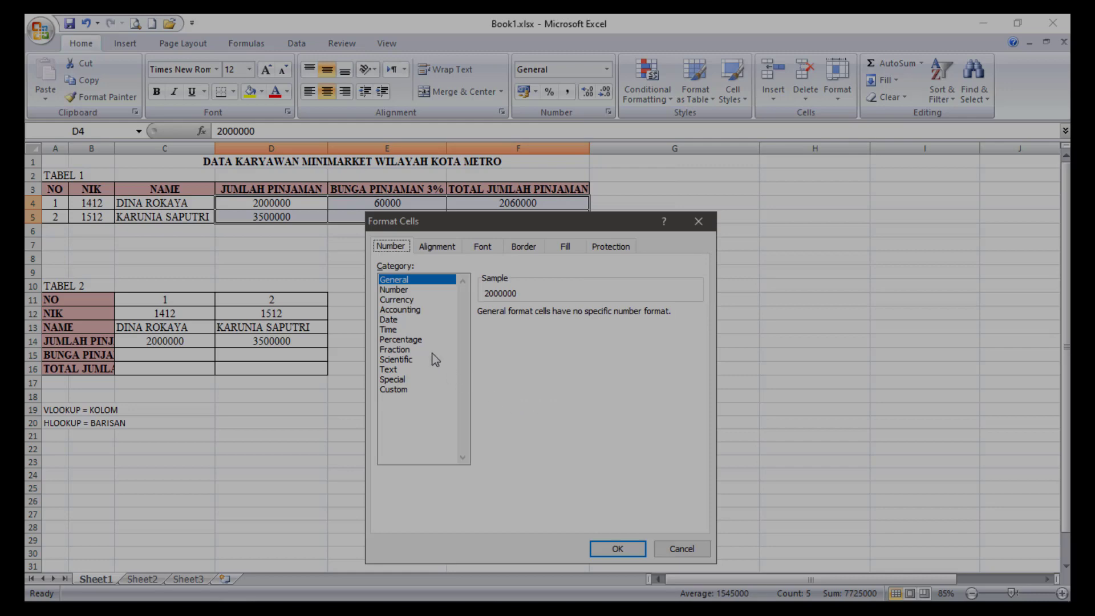
left_click(411, 303)
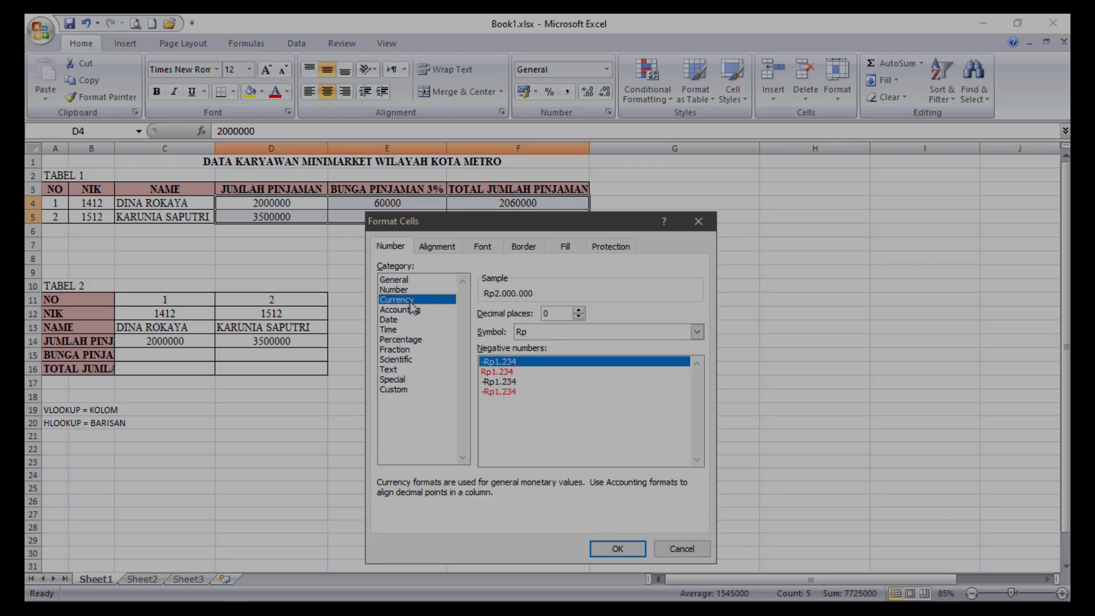
left_click(618, 550)
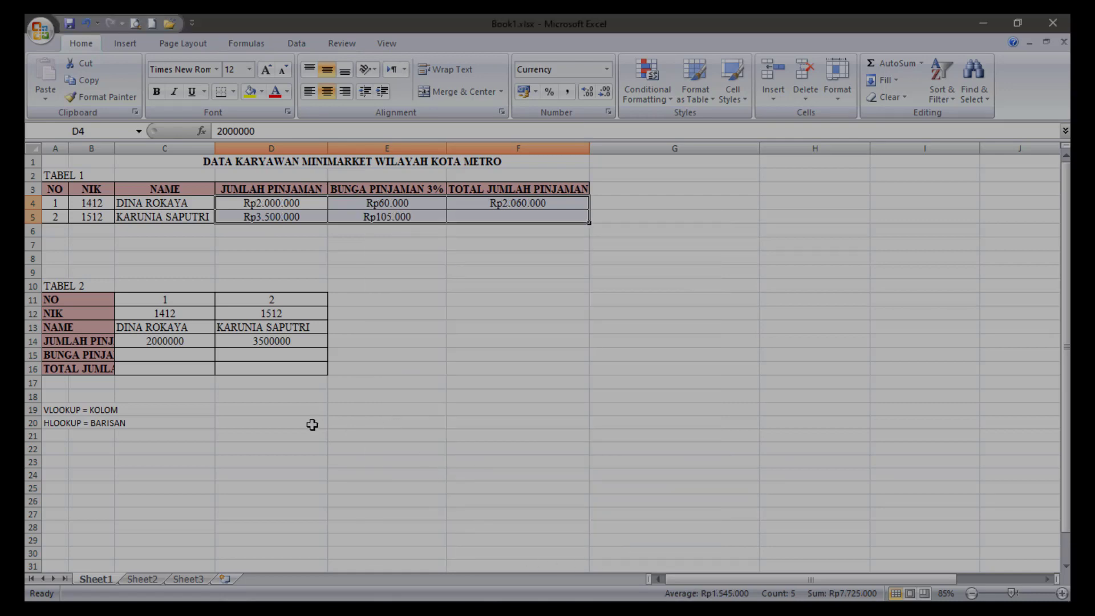
Calculate the second employee's TOTAL JUMLAH PINJAMAN in F5 with the formula =D5+E5.
left_click(507, 220)
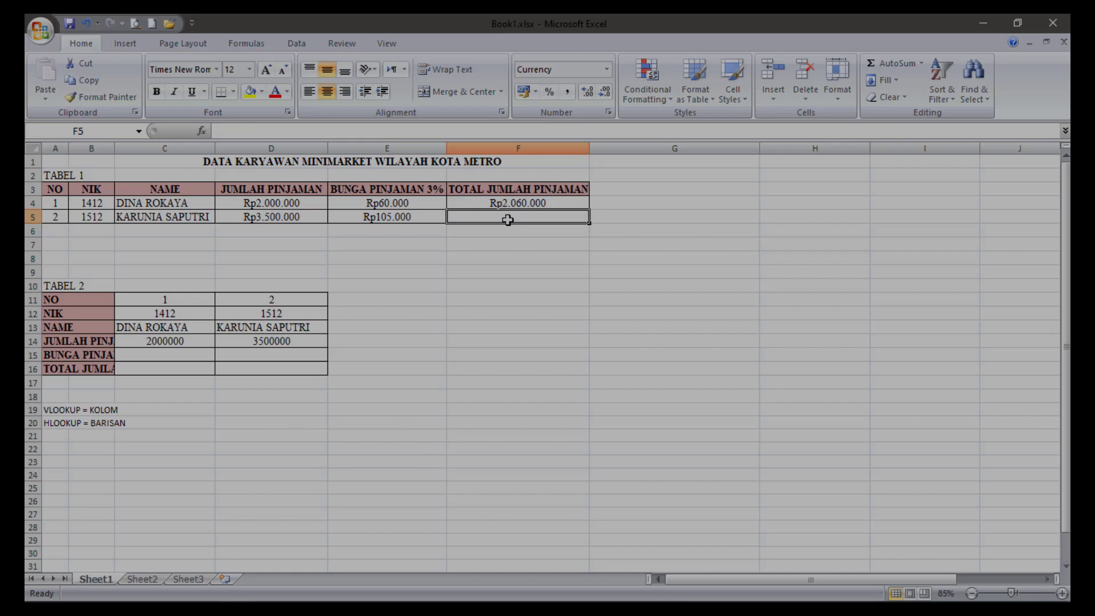
type("=")
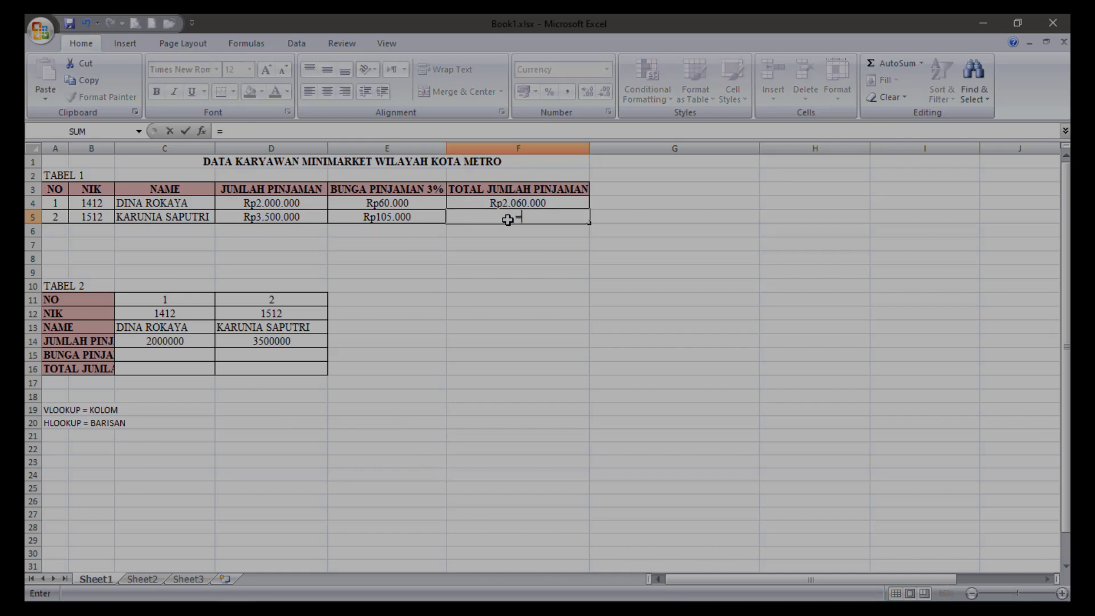
left_click(279, 219)
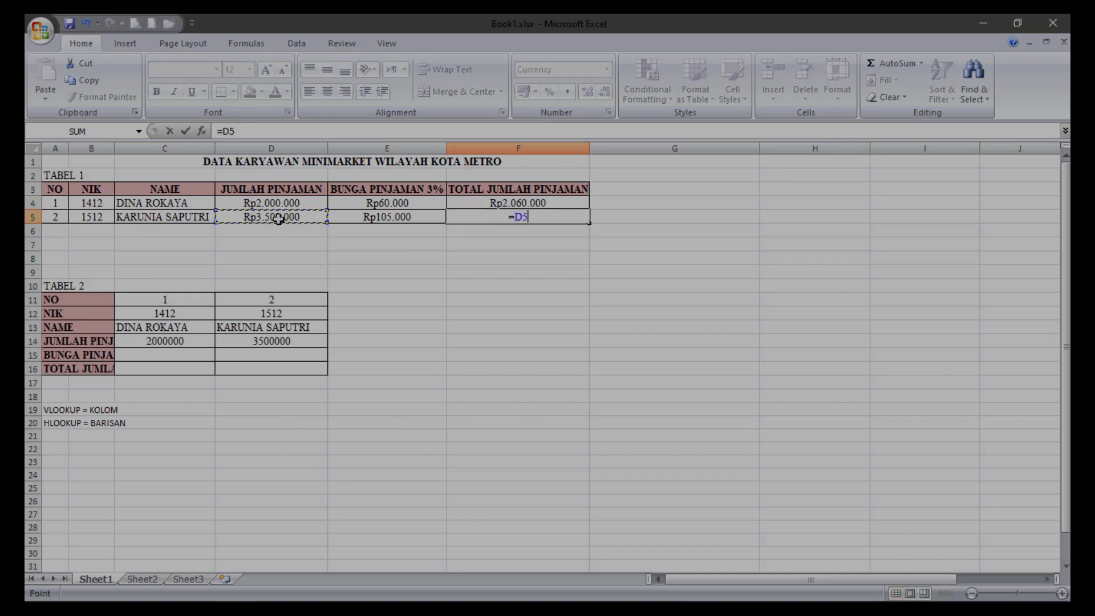
type("+")
left_click(355, 217)
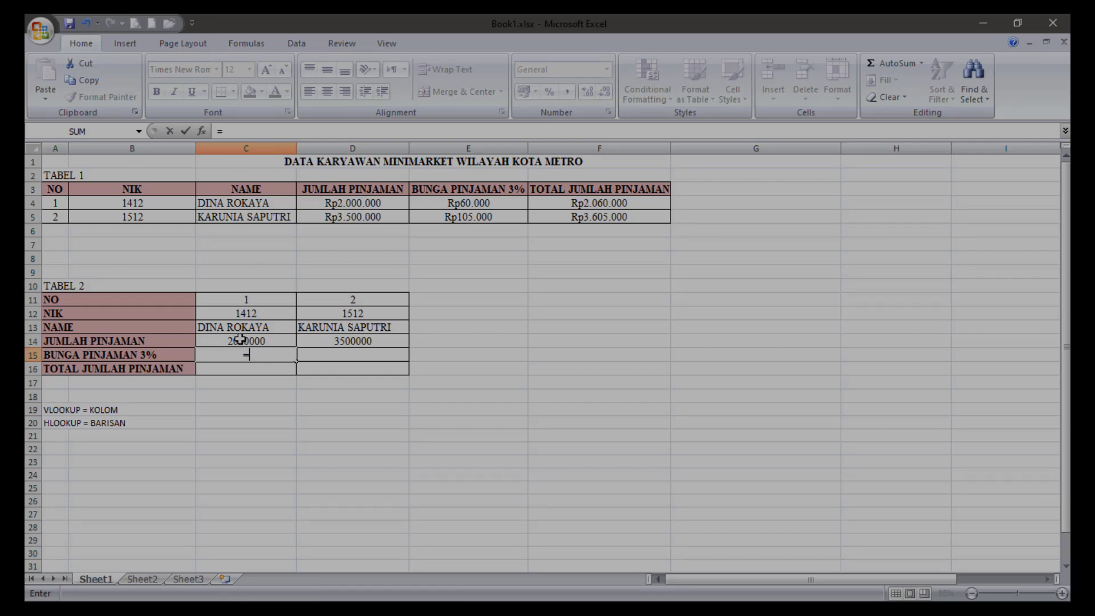
Calculate the first employee's BUNGA PINJAMAN 3% in C15 of TABEL 2 with the formula =C14*3%.
left_click(240, 339)
type("*")
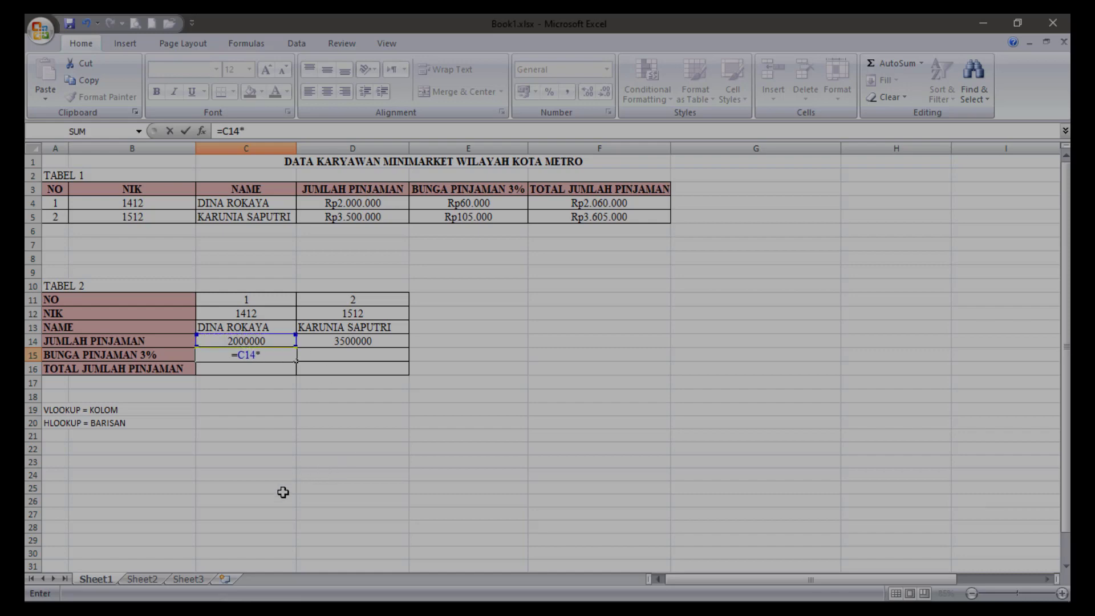
type("3%")
key("Return")
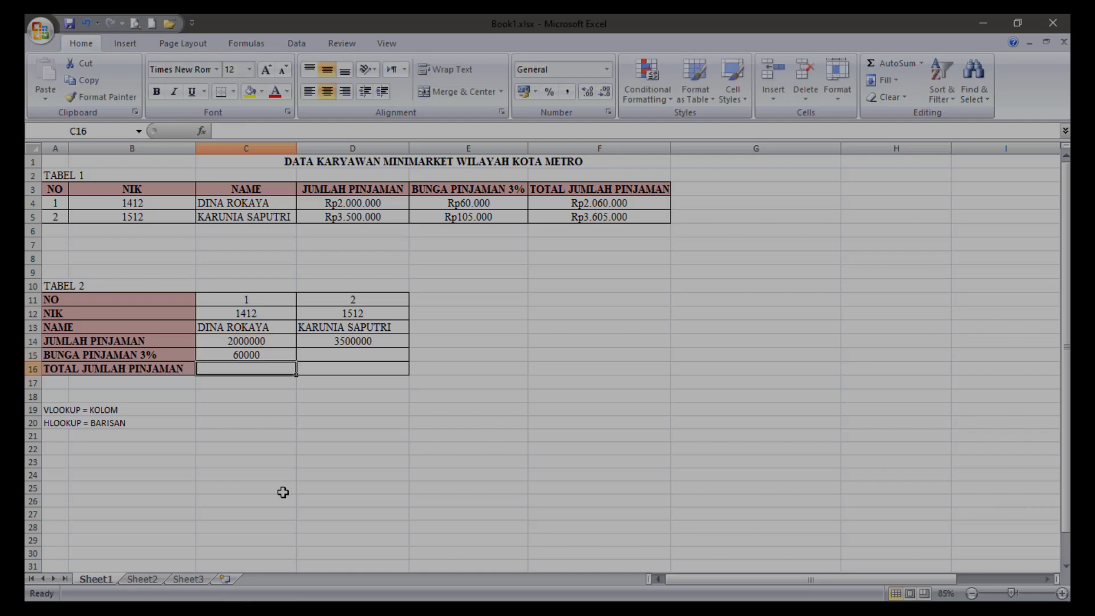
Calculate the second employee's BUNGA PINJAMAN 3% in D15 of TABEL 2 with the formula =D14*3%.
left_click(351, 355)
type("=")
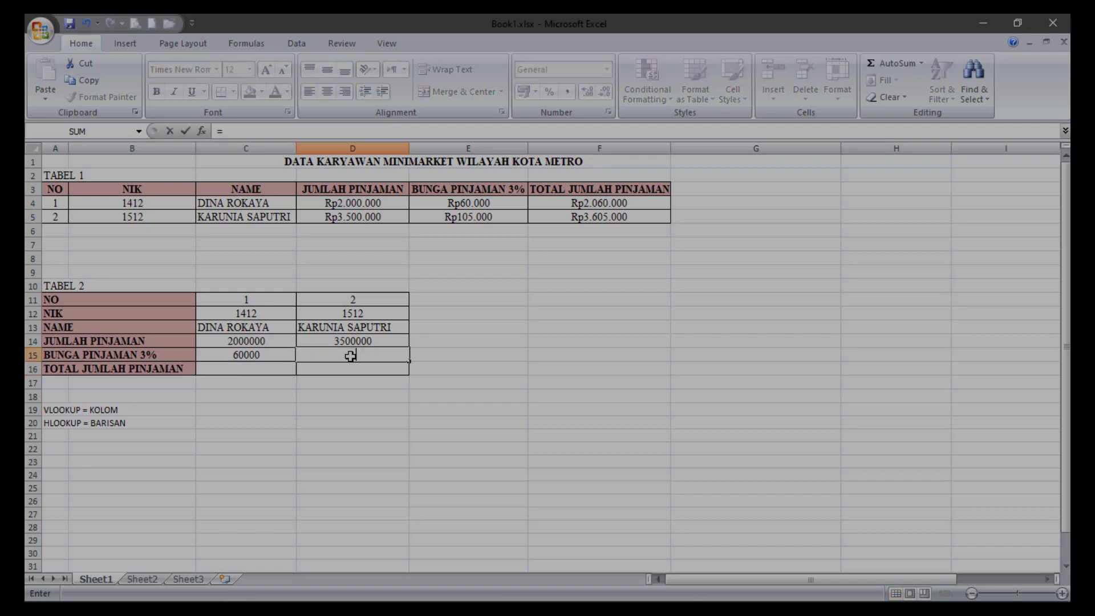
left_click(347, 340)
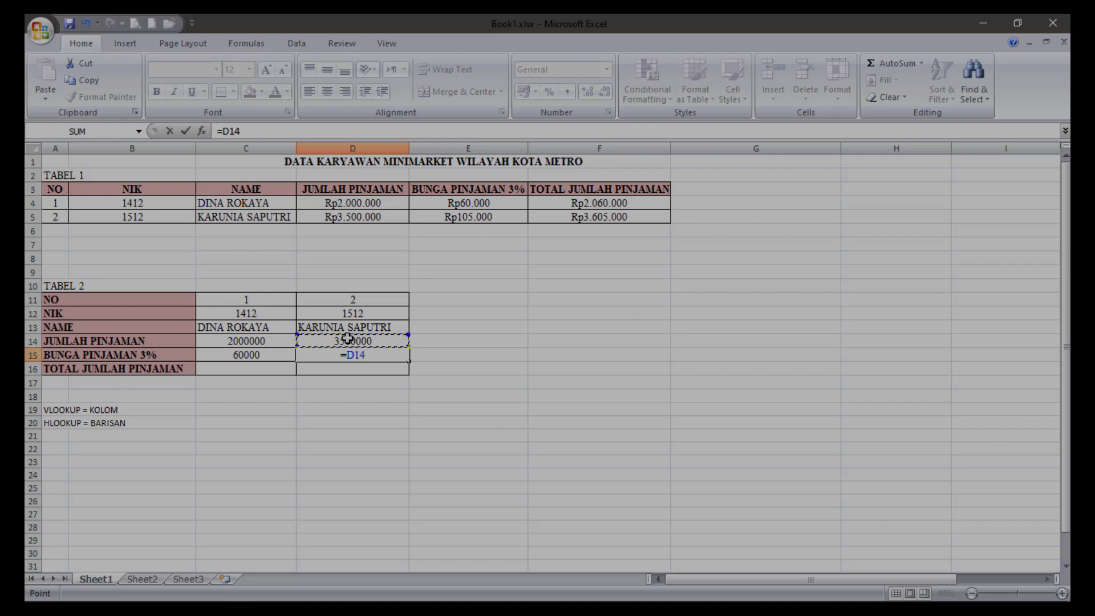
type("*3")
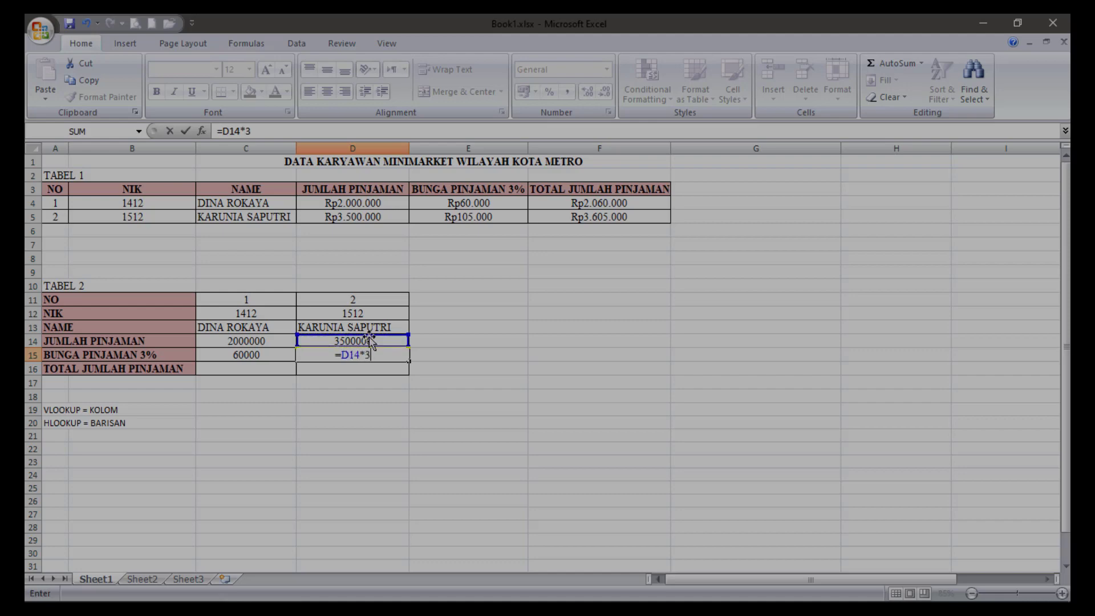
type("%")
key("Return")
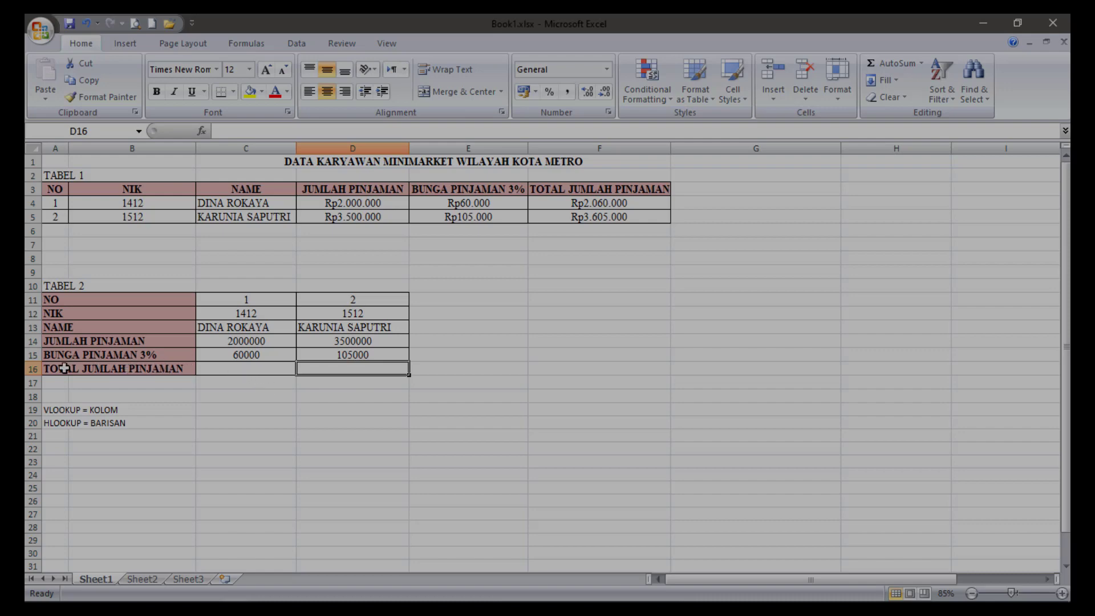
Calculate the first employee's TOTAL JUMLAH PINJAMAN in C16 of TABEL 2 with the formula =C14+C15.
left_click(246, 369)
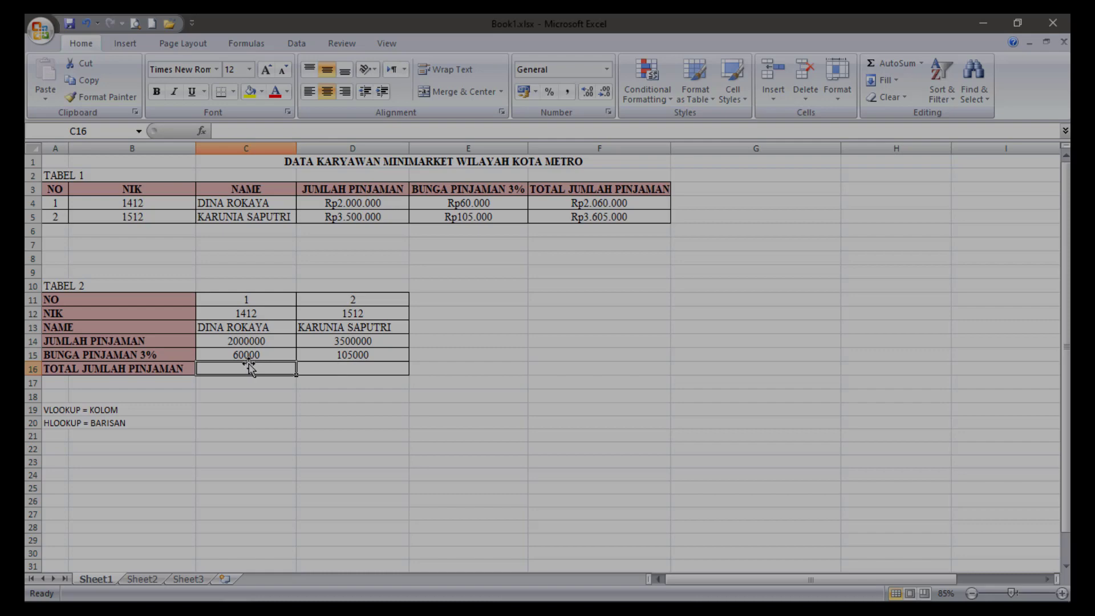
type("=")
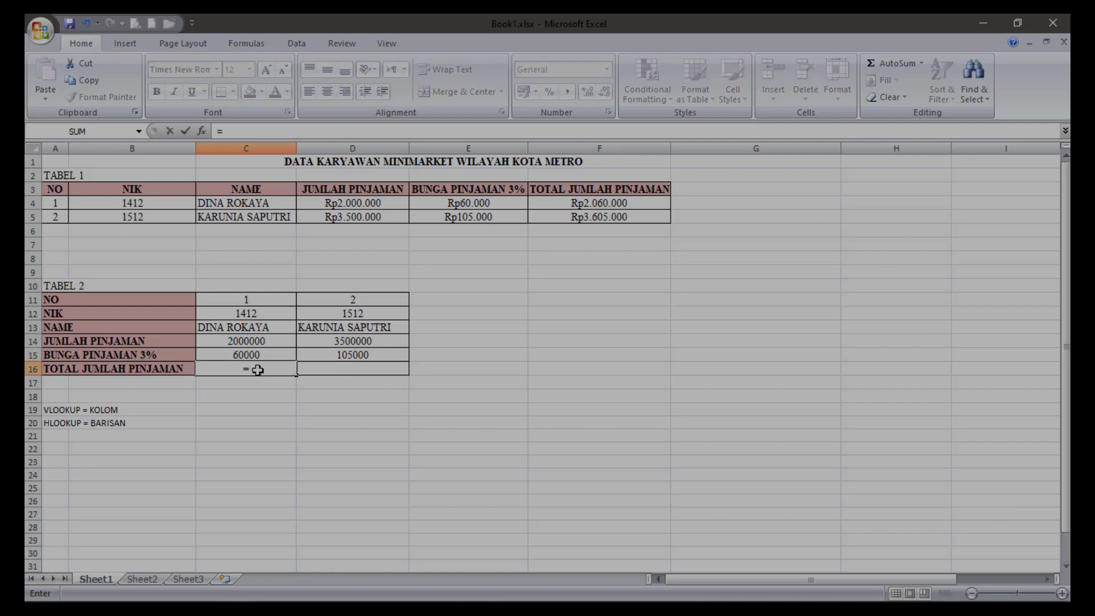
left_click(245, 341)
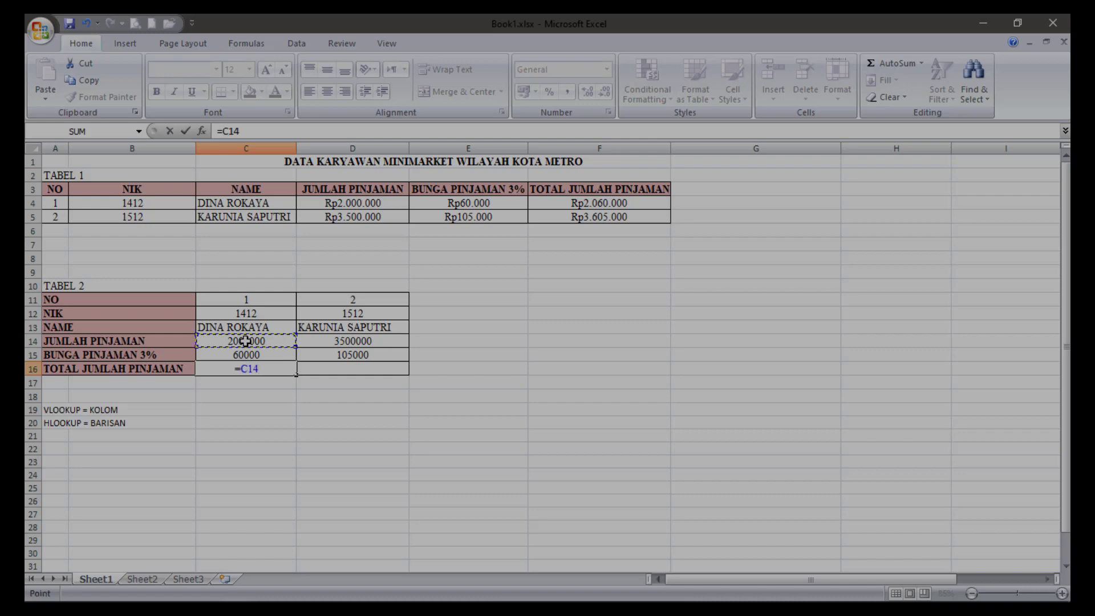
type("+")
left_click(247, 356)
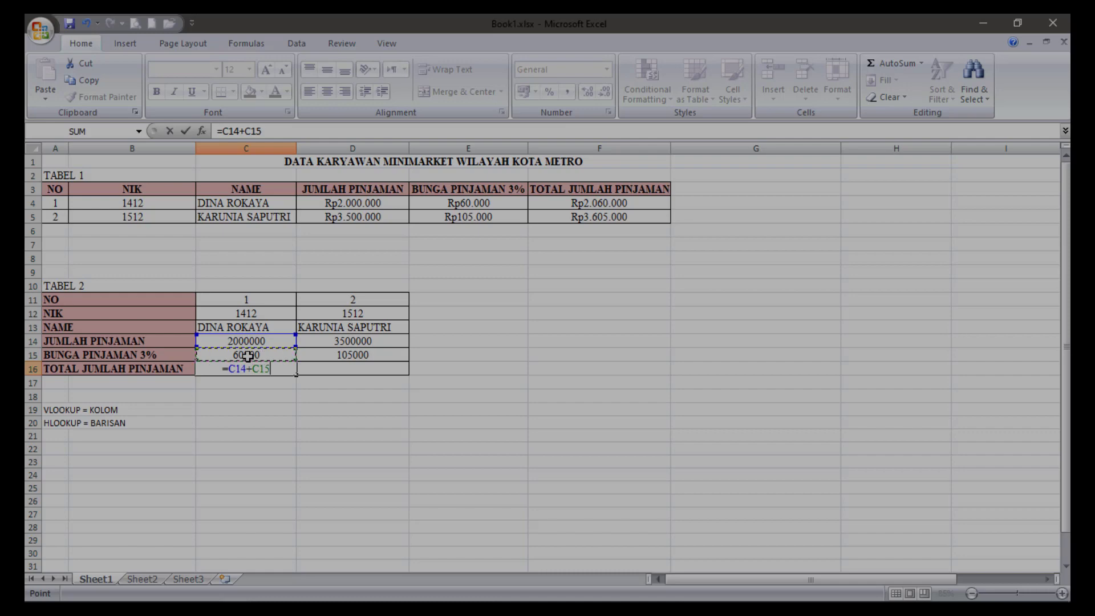
key("Return")
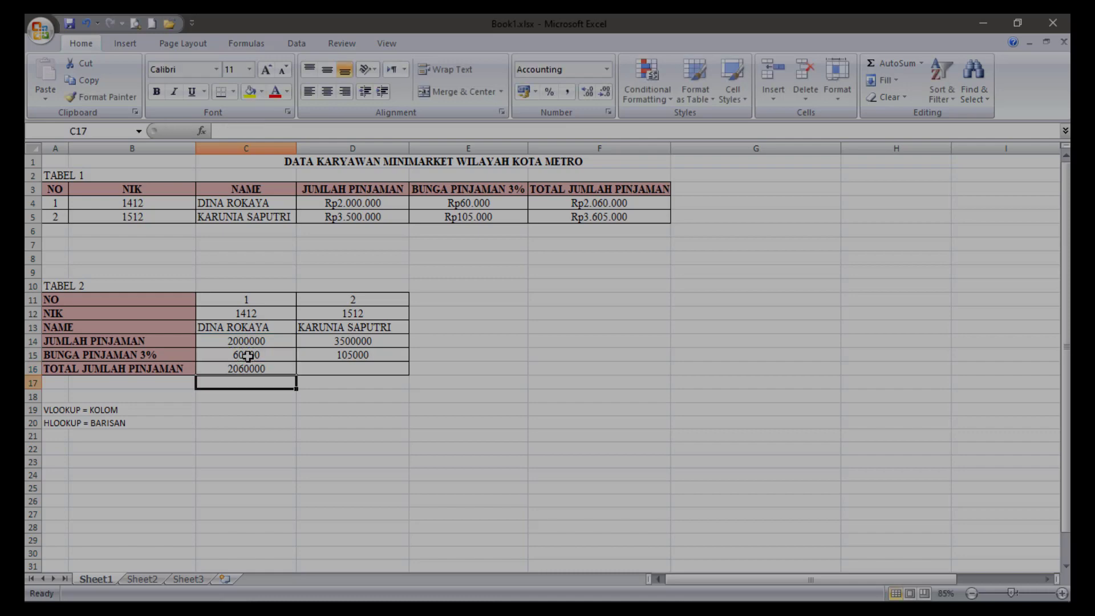
Calculate the second employee's TOTAL JUMLAH PINJAMAN in D16 of TABEL 2 with the formula =D14+D15.
left_click(341, 365)
type("=")
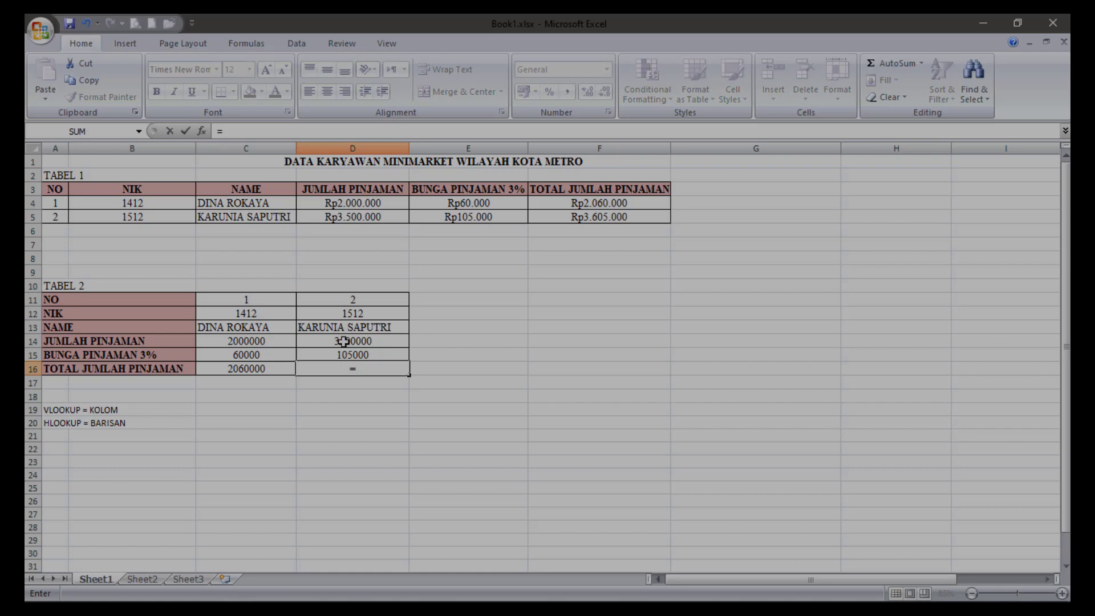
left_click(344, 341)
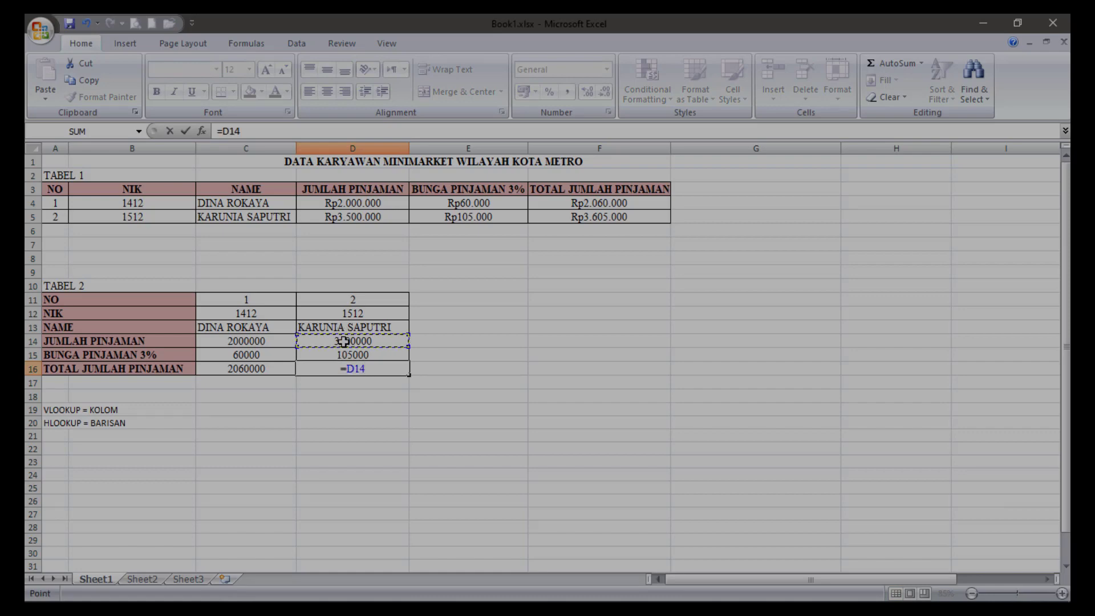
type("+")
left_click(349, 355)
key("Return")
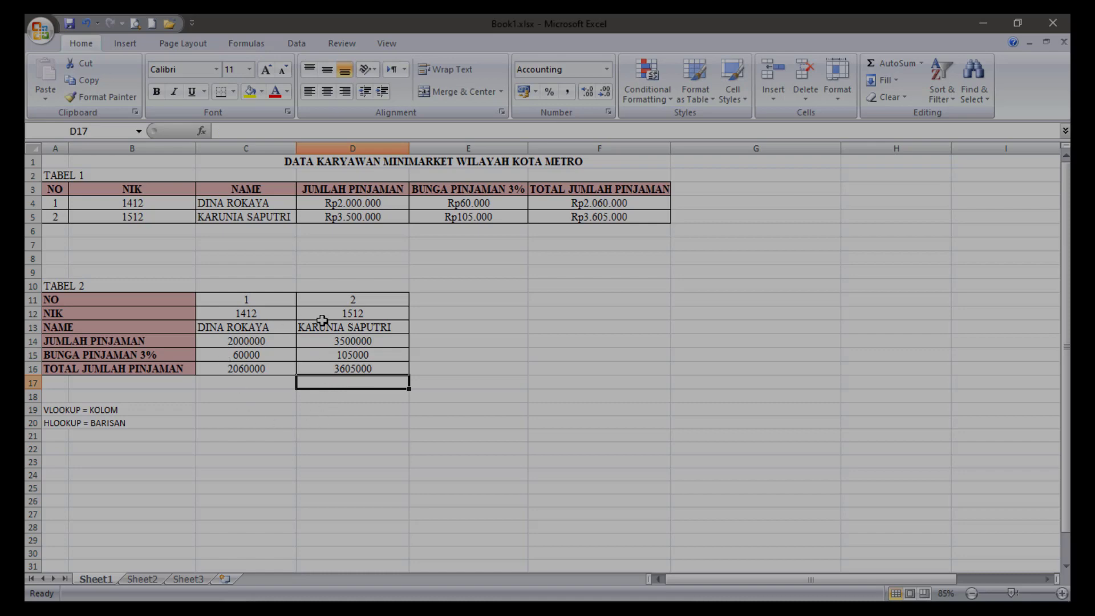
Format the loan amounts, interest and totals in C14:D16 of TABEL 2 as Currency with the Rp symbol and 0 decimal places.
left_click_drag(216, 340, 342, 373)
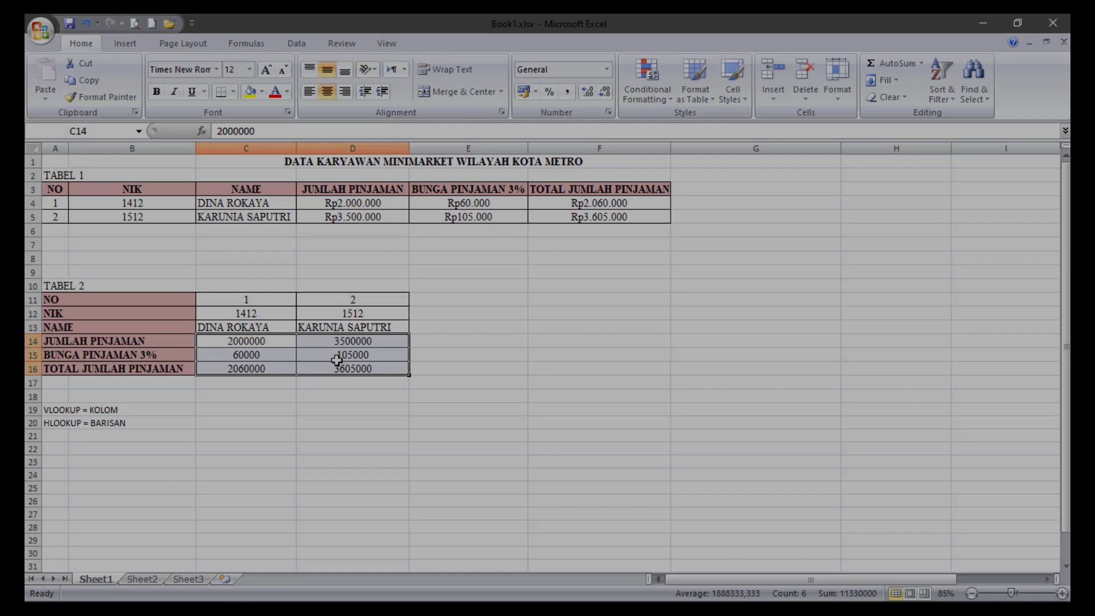
right_click(336, 360)
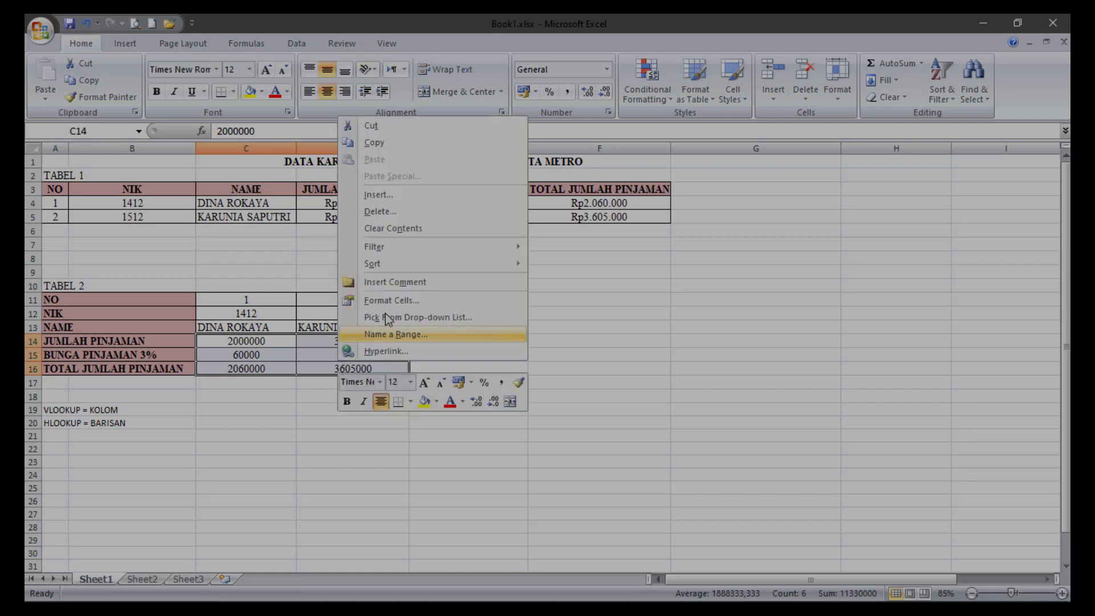
left_click(417, 302)
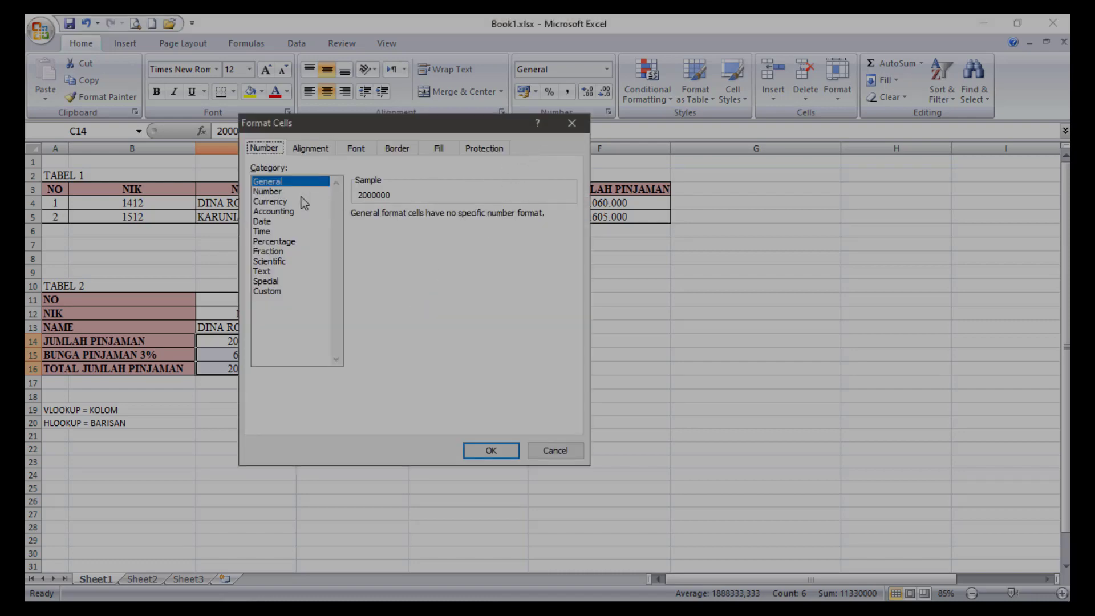
left_click(572, 126)
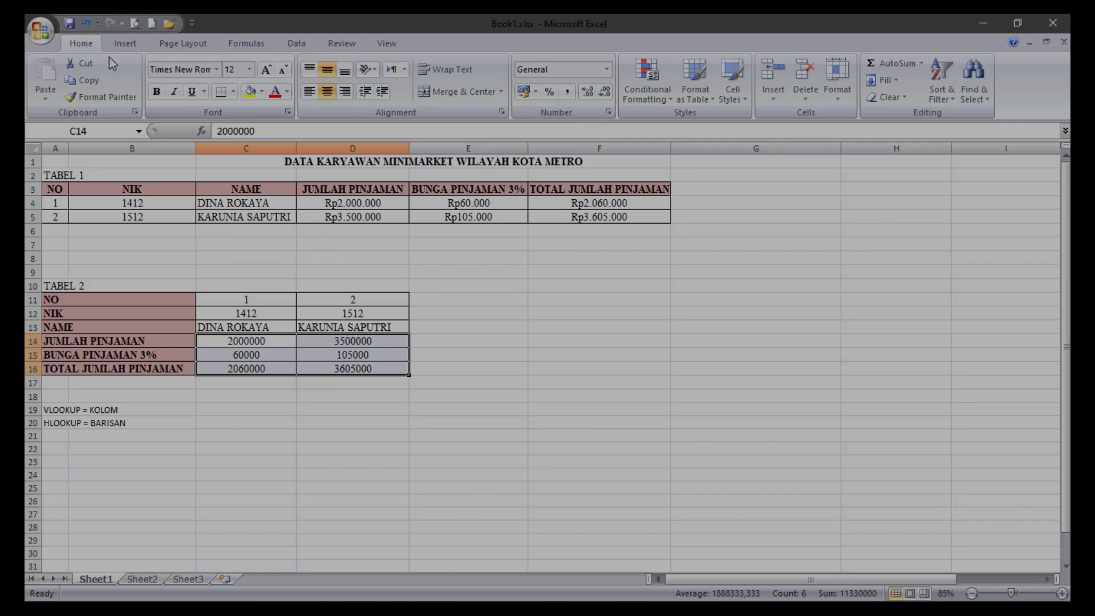
left_click(608, 113)
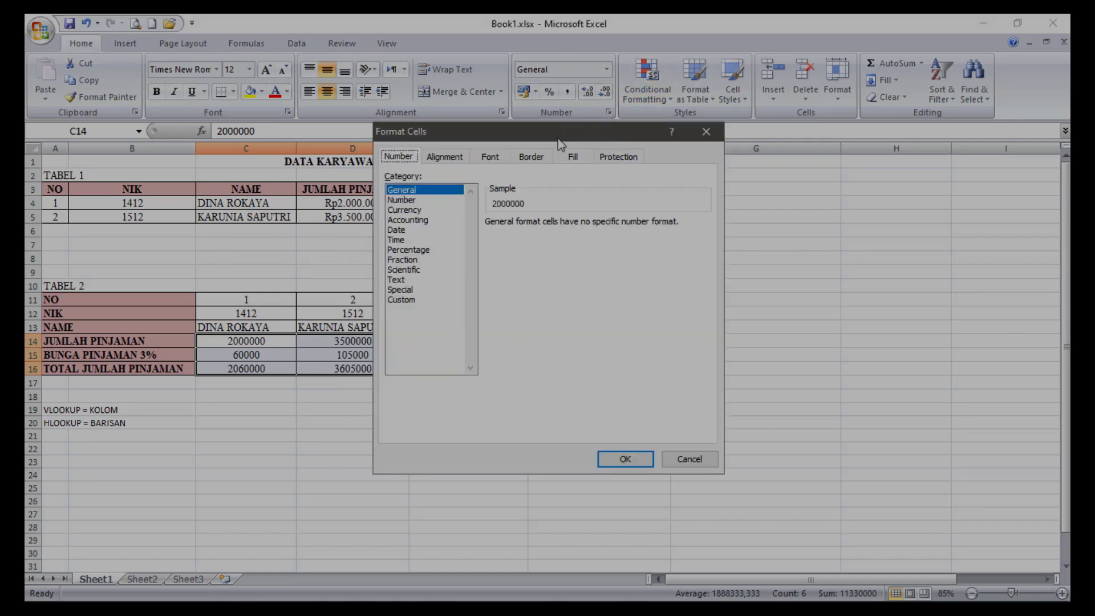
left_click(405, 211)
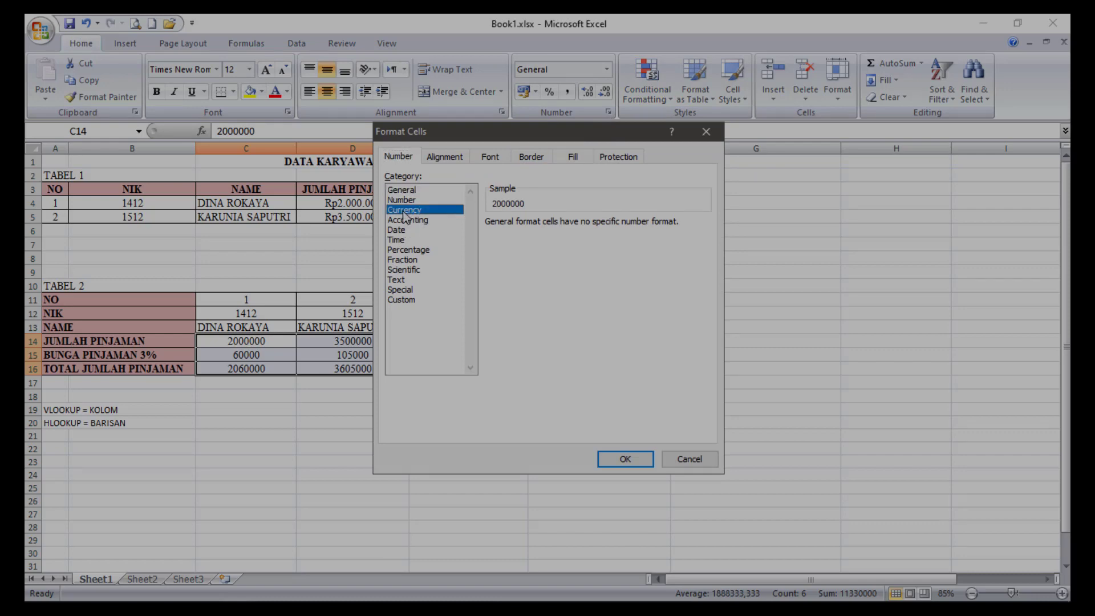
left_click(625, 460)
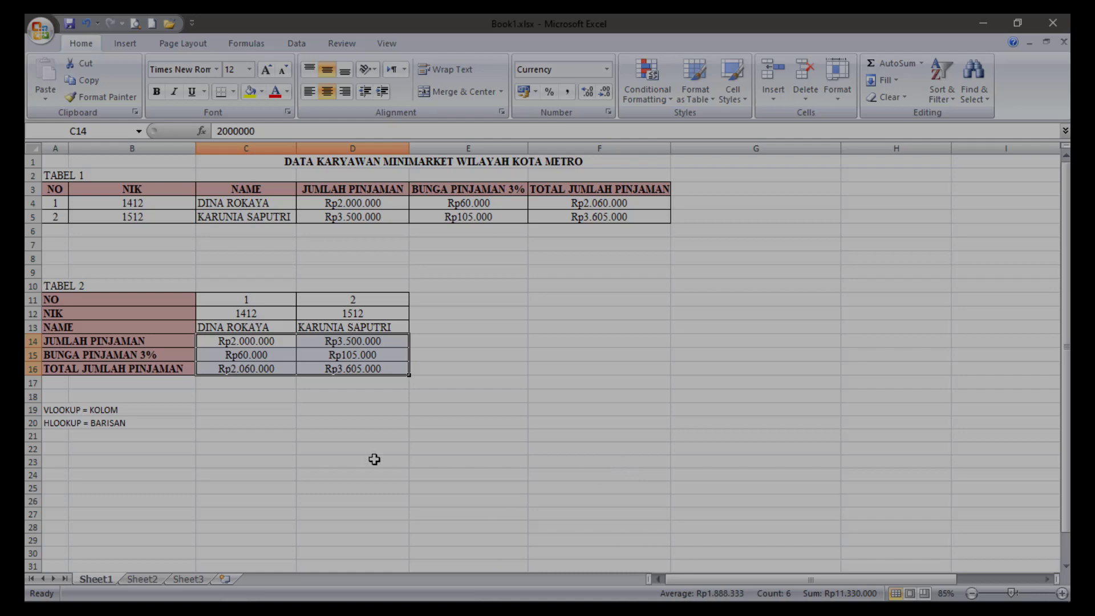
On Sheet2, start a VLOOKUP formula for NAME in C6 with the NIK cell C5 as the lookup value.
left_click(160, 578)
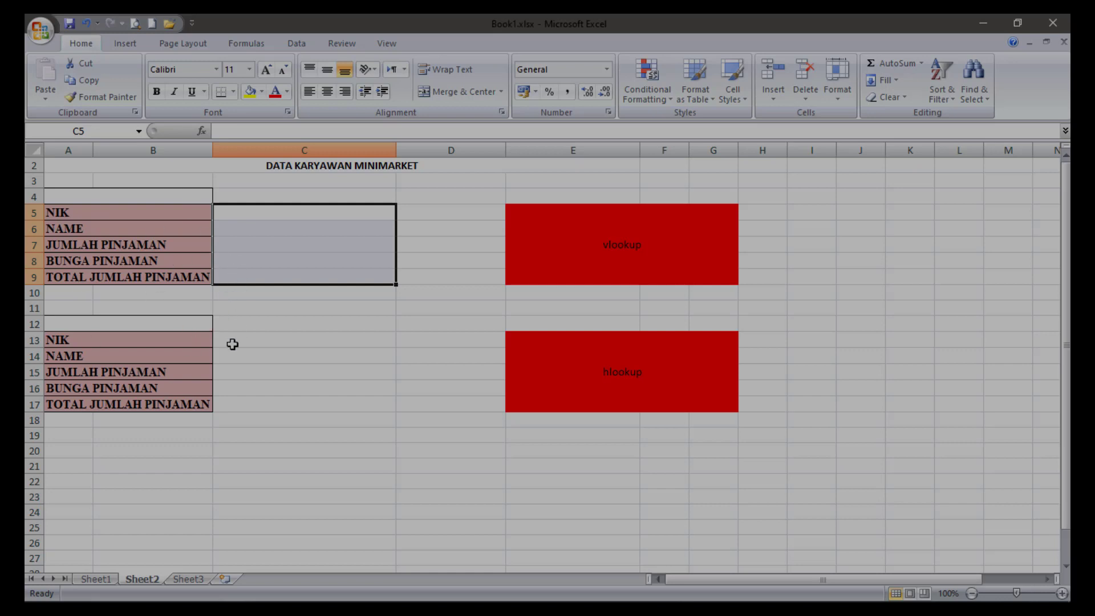
left_click(311, 227)
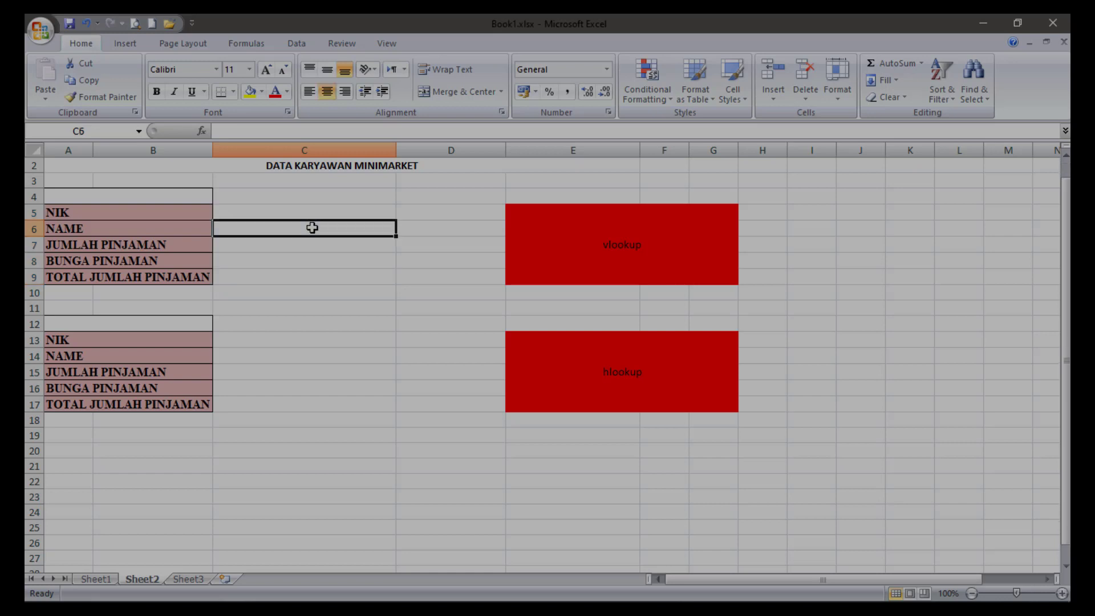
type("=")
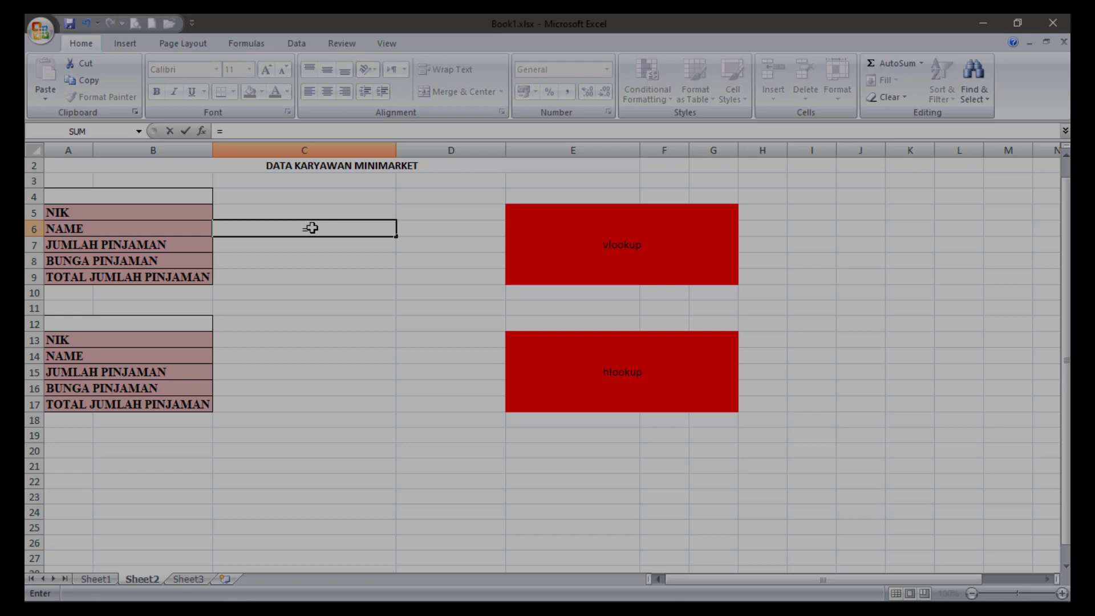
type("v")
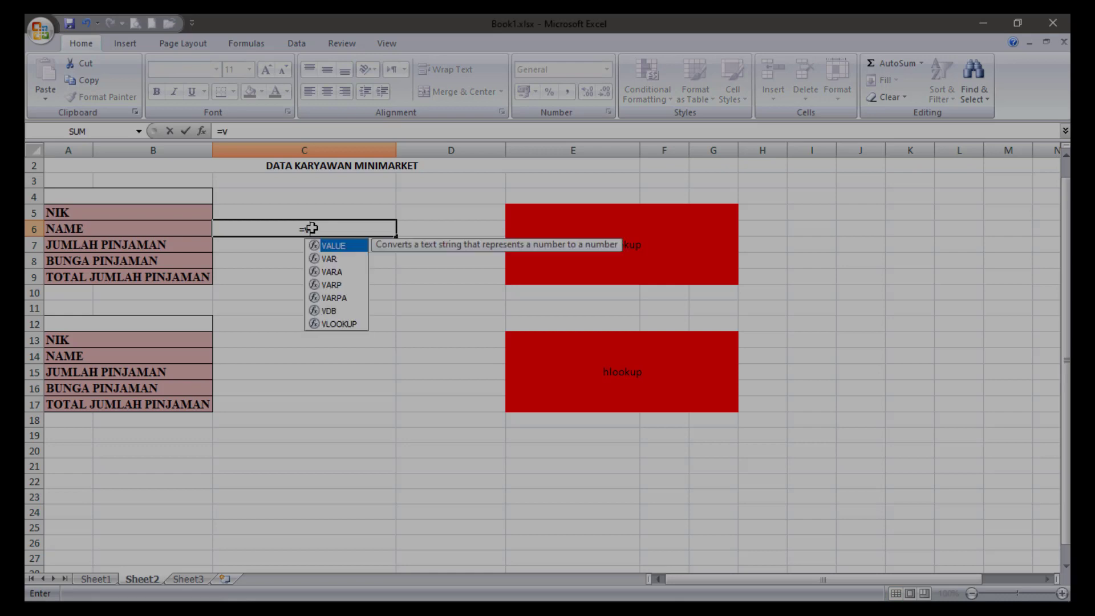
type("l")
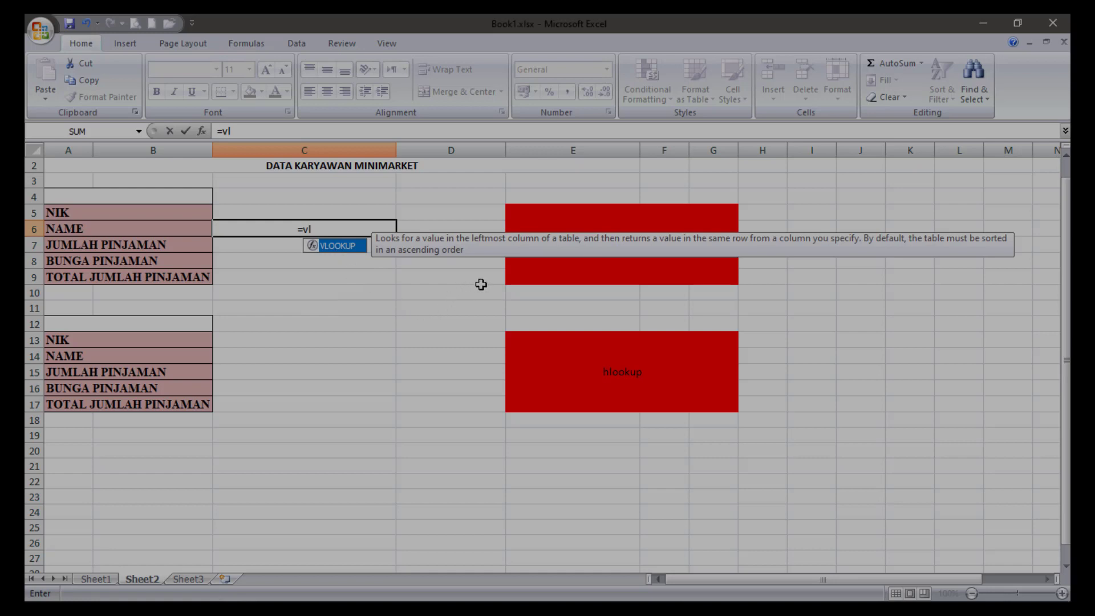
type("oo")
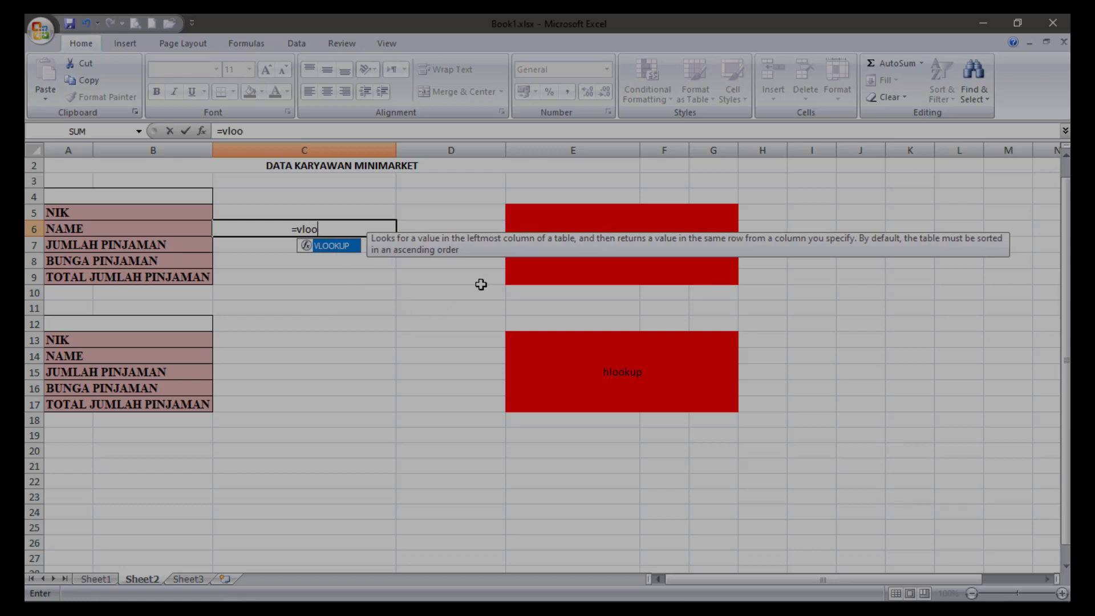
type("k")
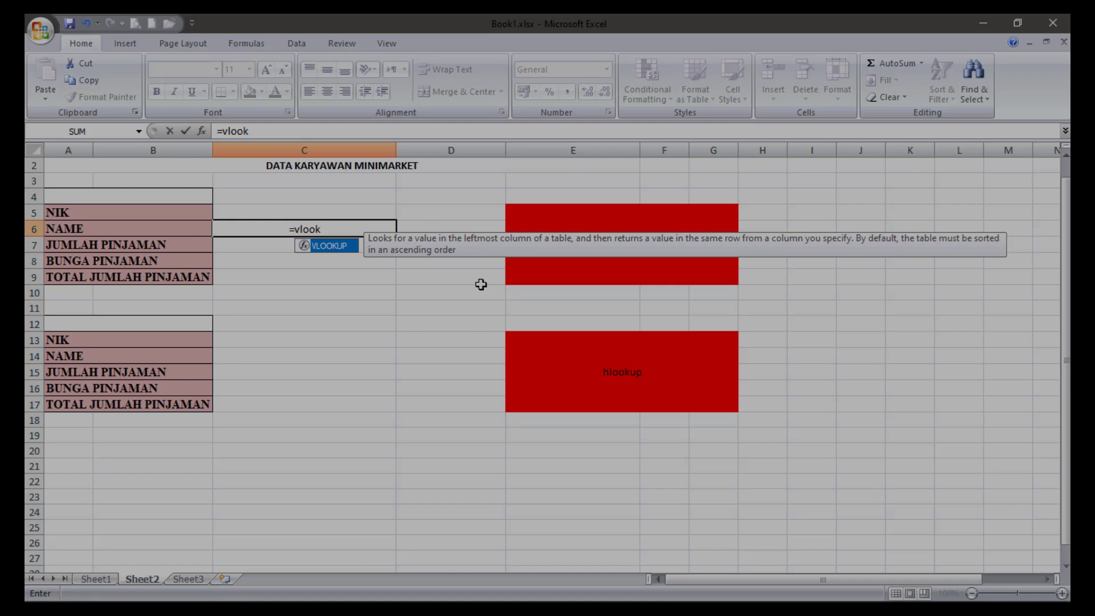
type("up")
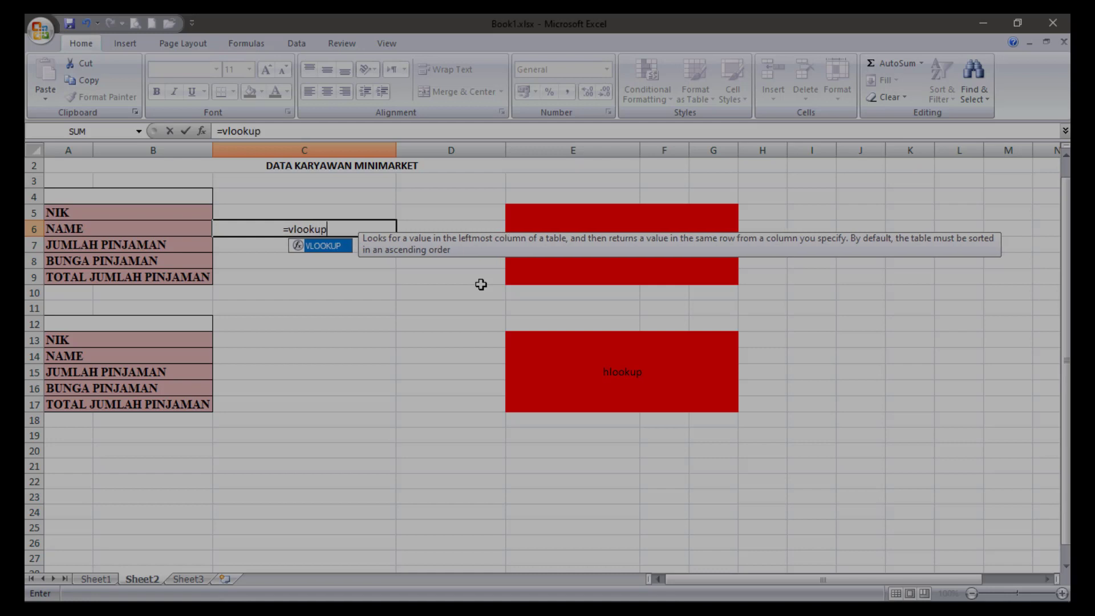
type("(")
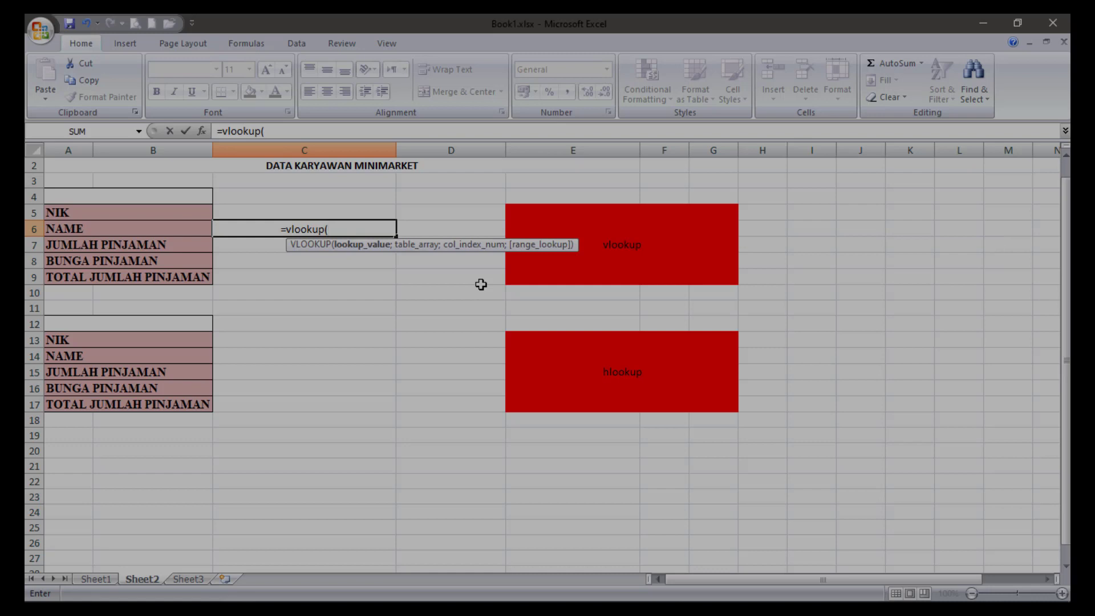
left_click(289, 212)
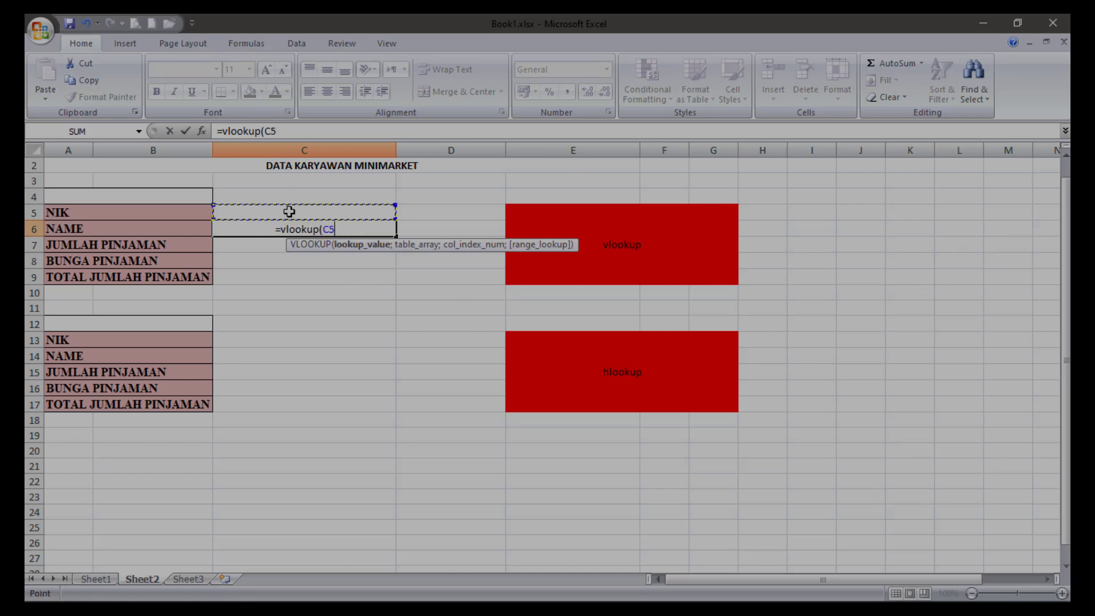
type(";")
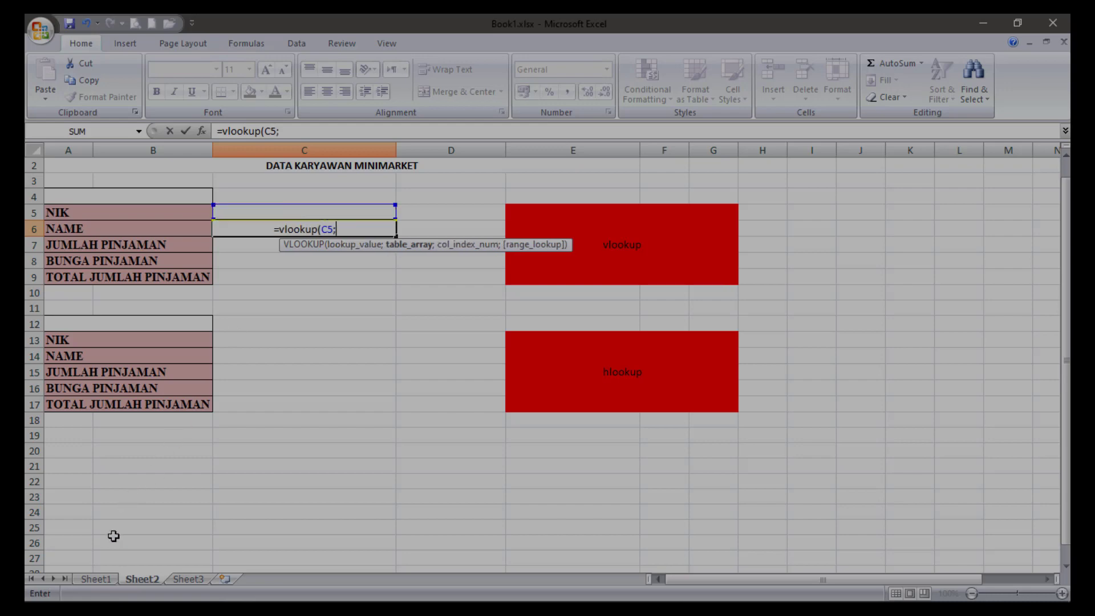
Complete the C6 formula with Sheet1's TABEL 1 data B4:F5 (Tabel_vlookup) as the table array and 2 as the column index.
left_click(98, 579)
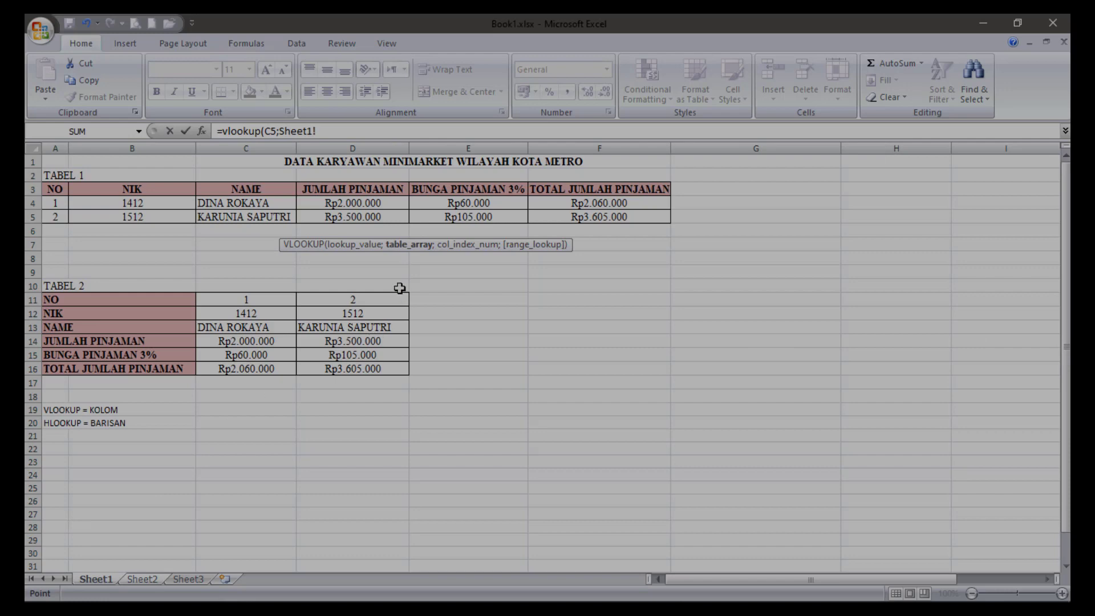
left_click(106, 204)
left_click_drag(106, 204, 594, 212)
left_click(393, 132)
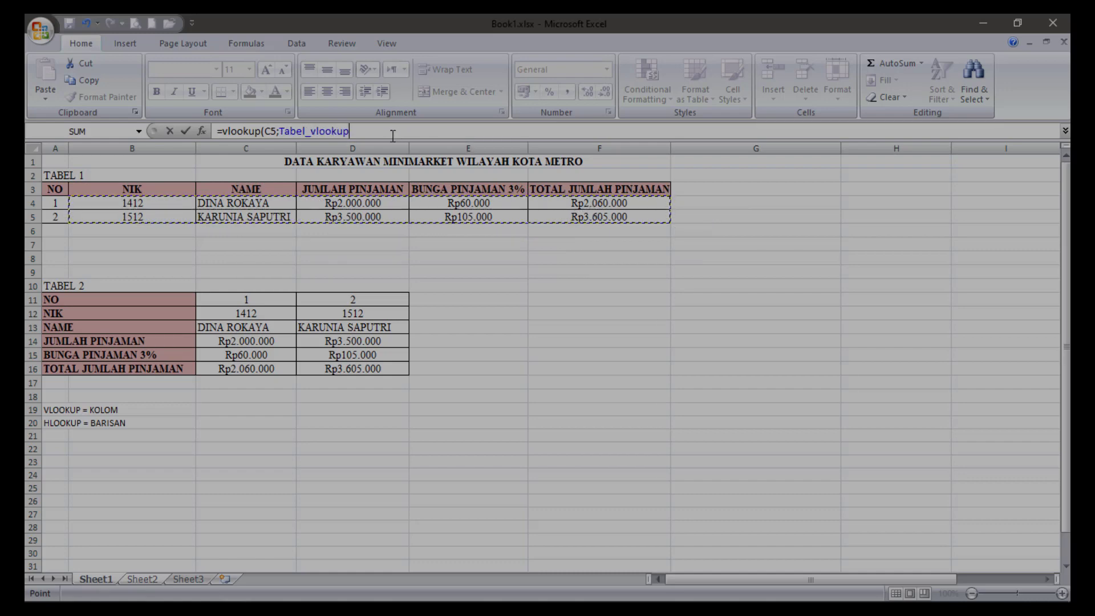
type(";2")
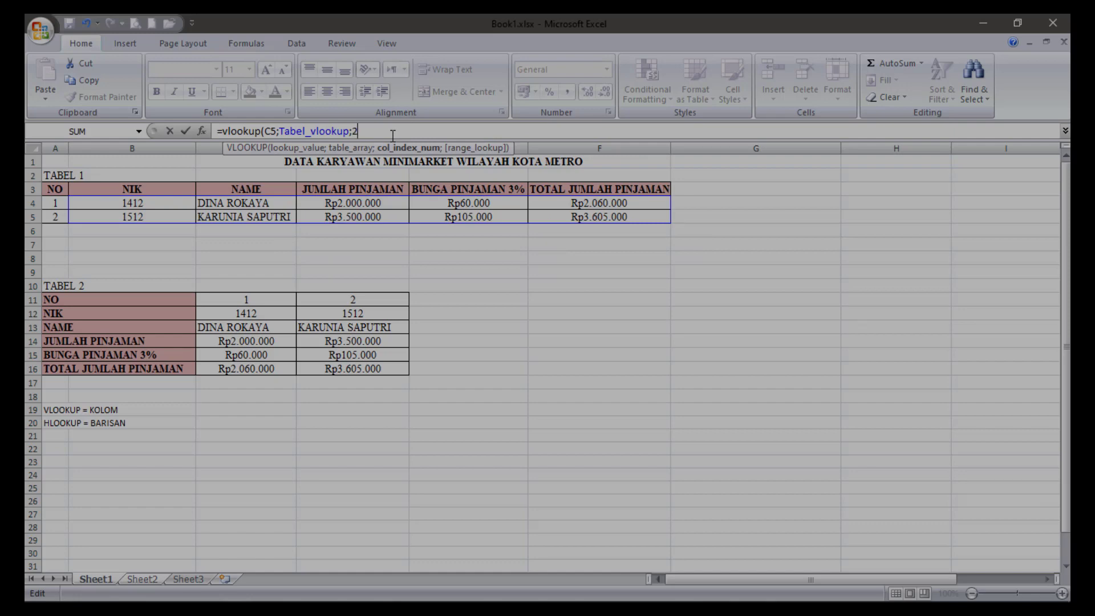
type(")")
key("Return")
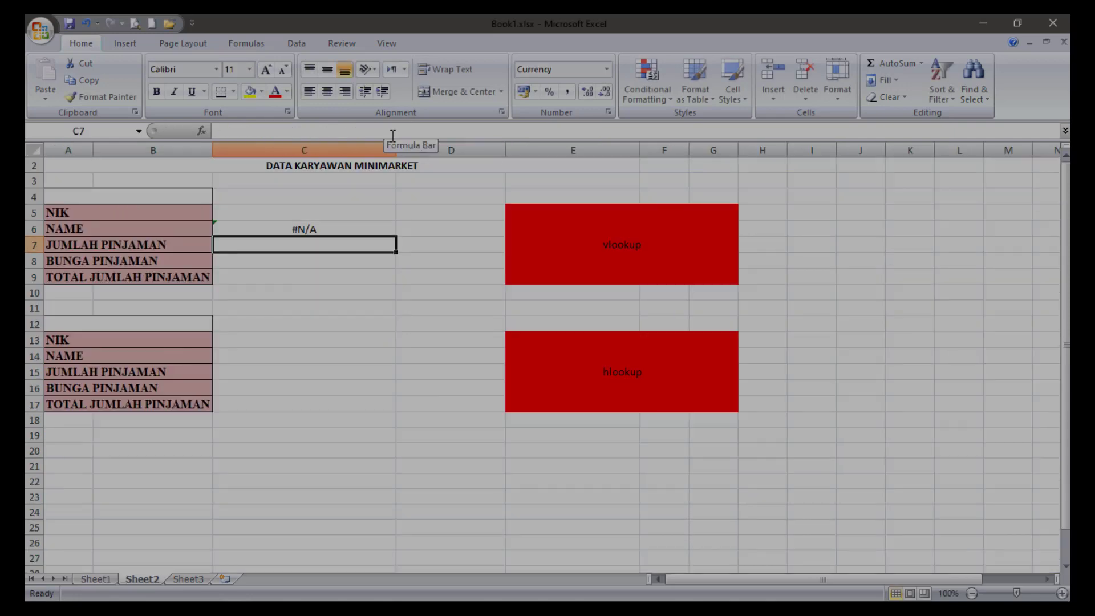
Enter the first employee's NIK in C5 of Sheet2 as the value to look up.
left_click(293, 212)
type("1412")
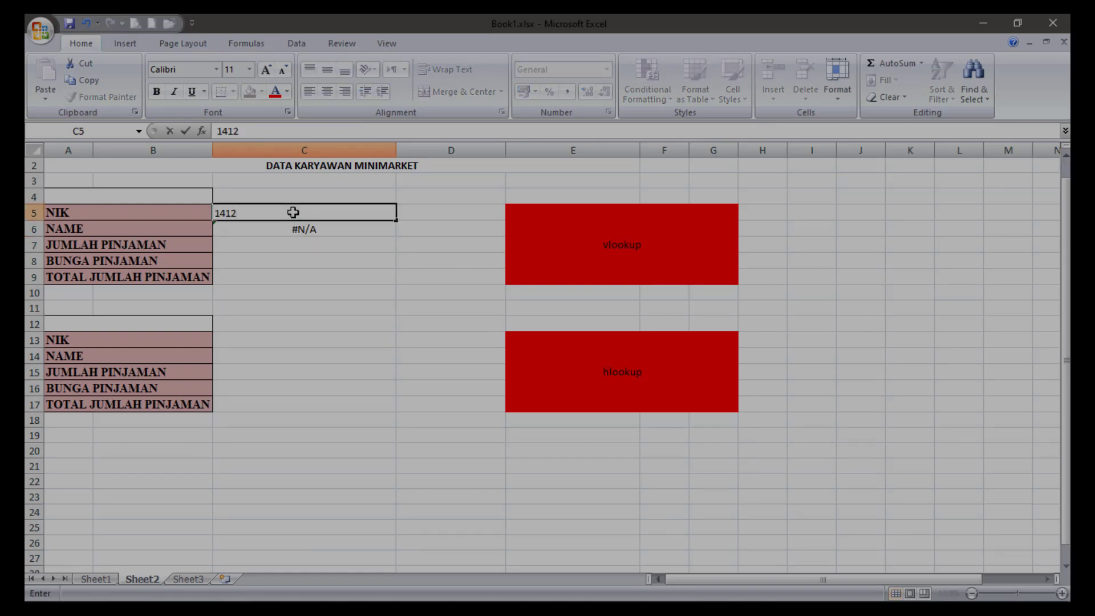
key("Return")
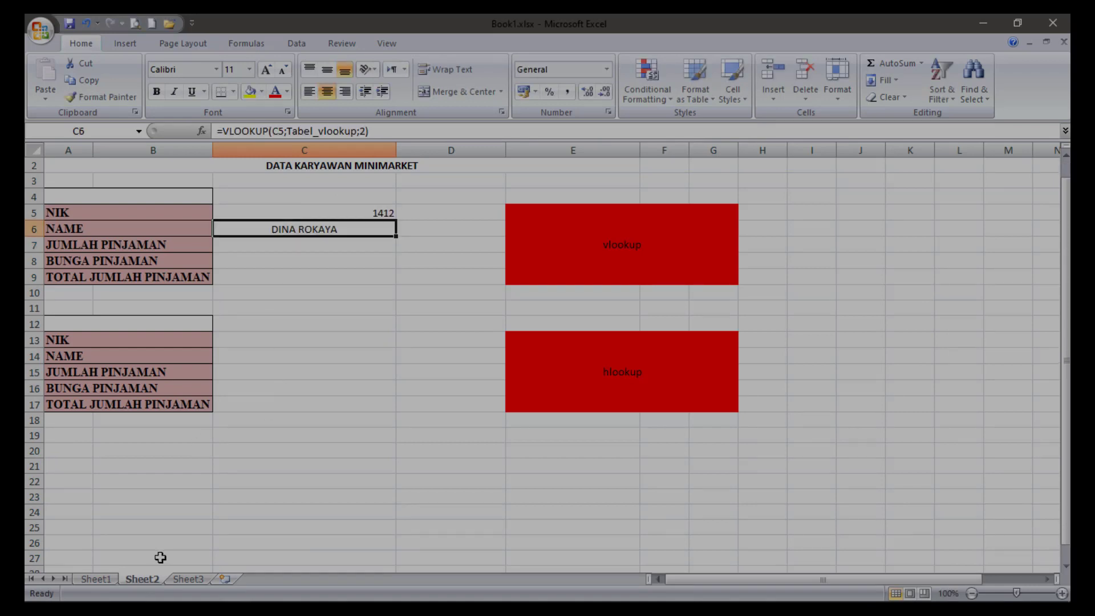
Look up JUMLAH PINJAMAN in C7 of Sheet2 with the formula =VLOOKUP(C5;Tabel_vlookup;3).
left_click(309, 243)
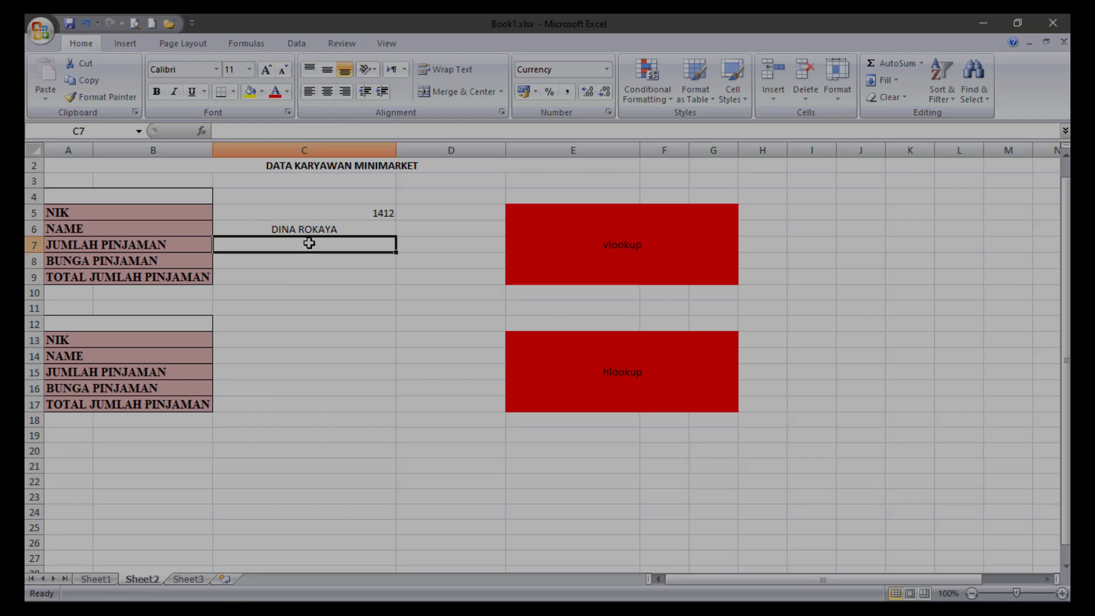
type("-")
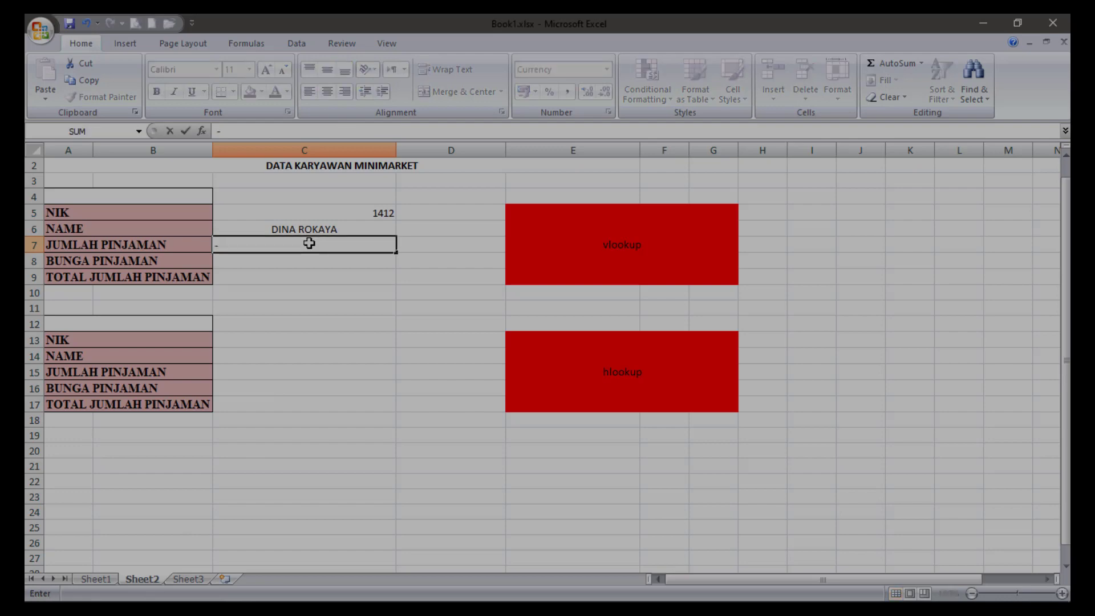
key("BackSpace")
type("=vloo")
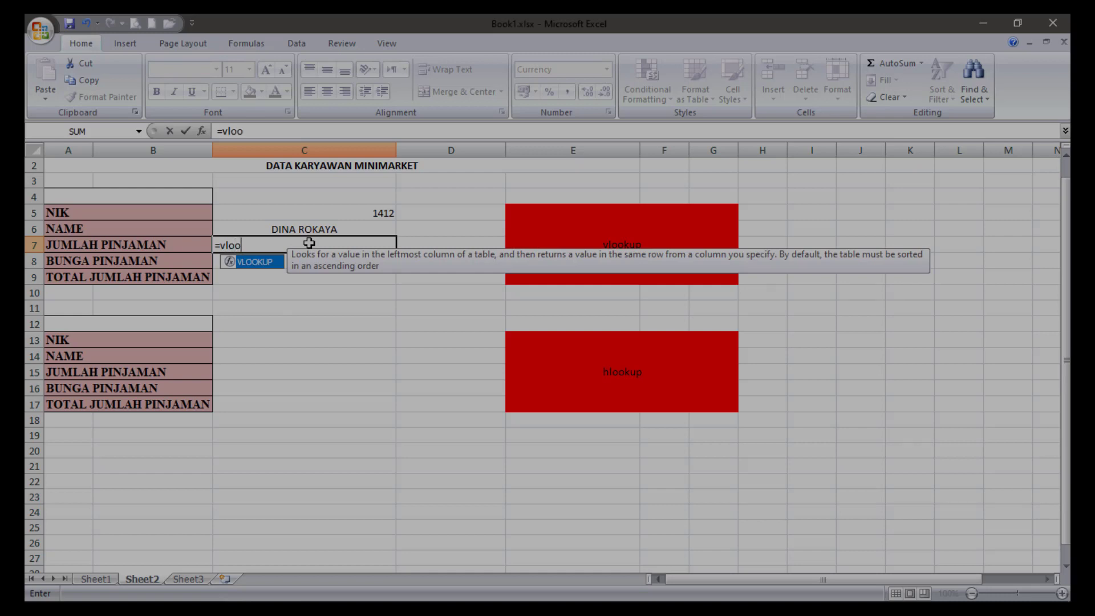
type("kup(")
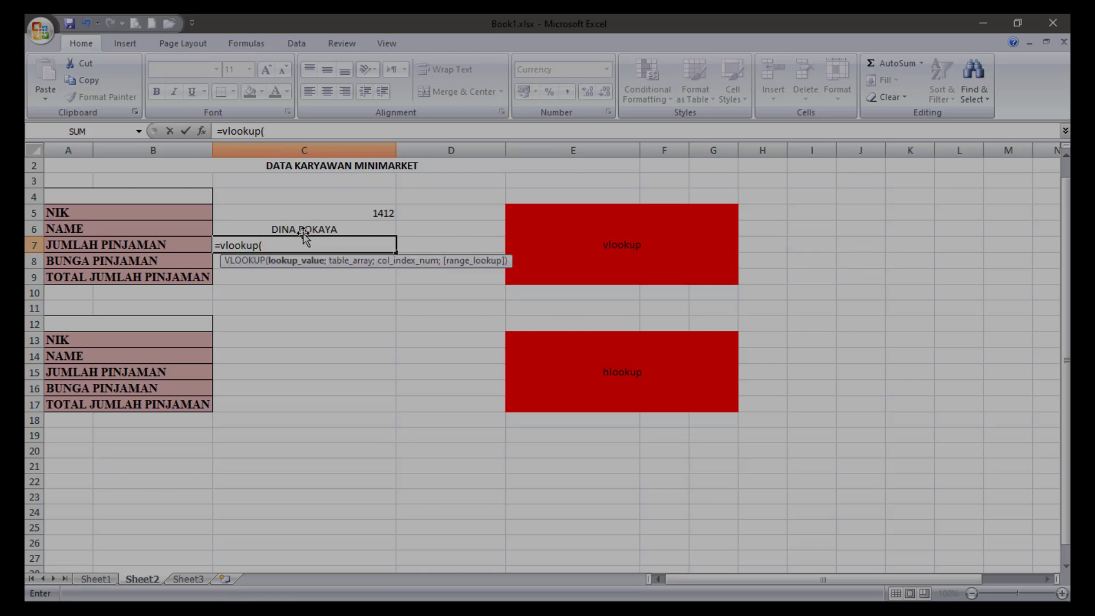
left_click(316, 207)
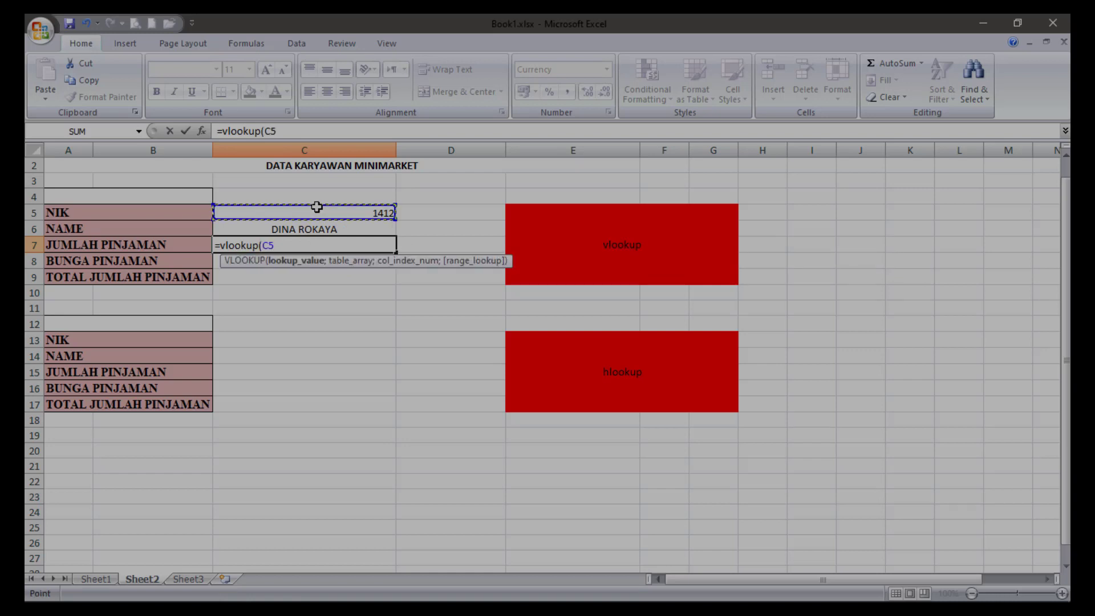
type(";t")
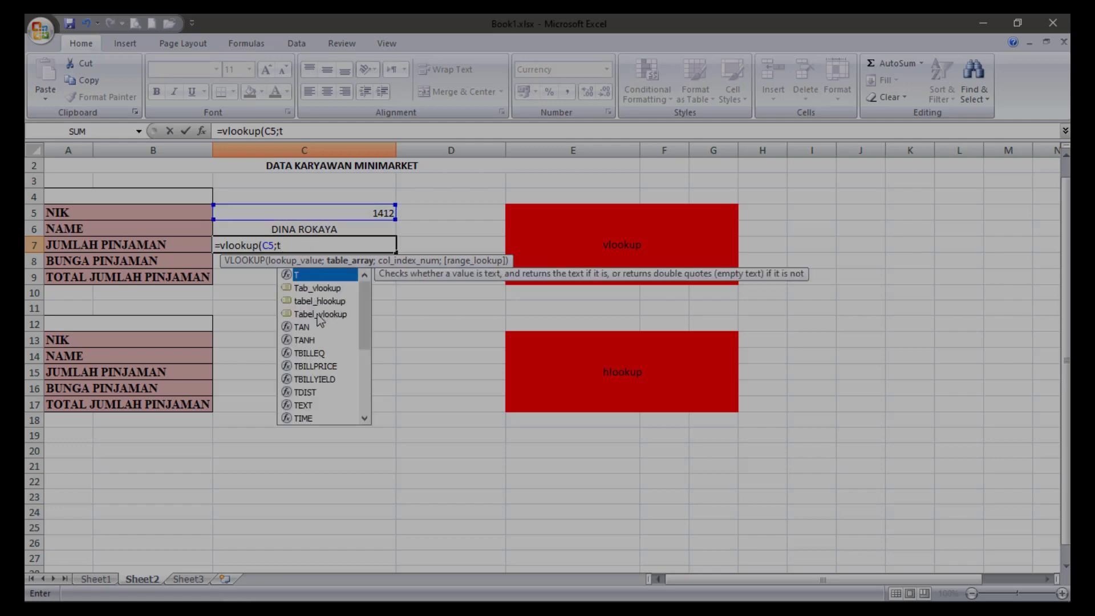
double_click(318, 314)
type(";")
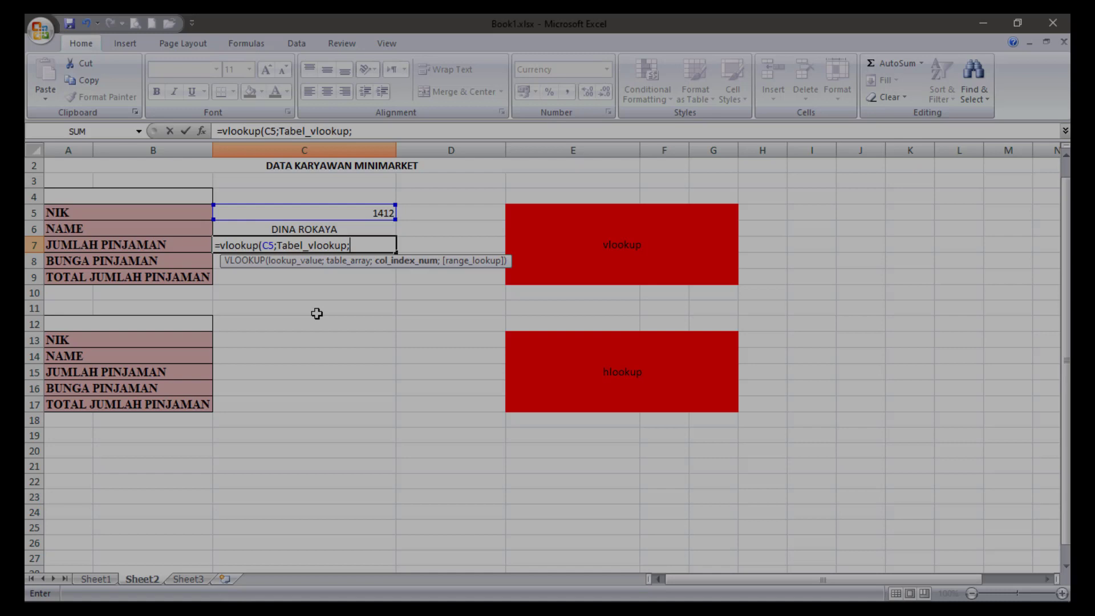
type("3)")
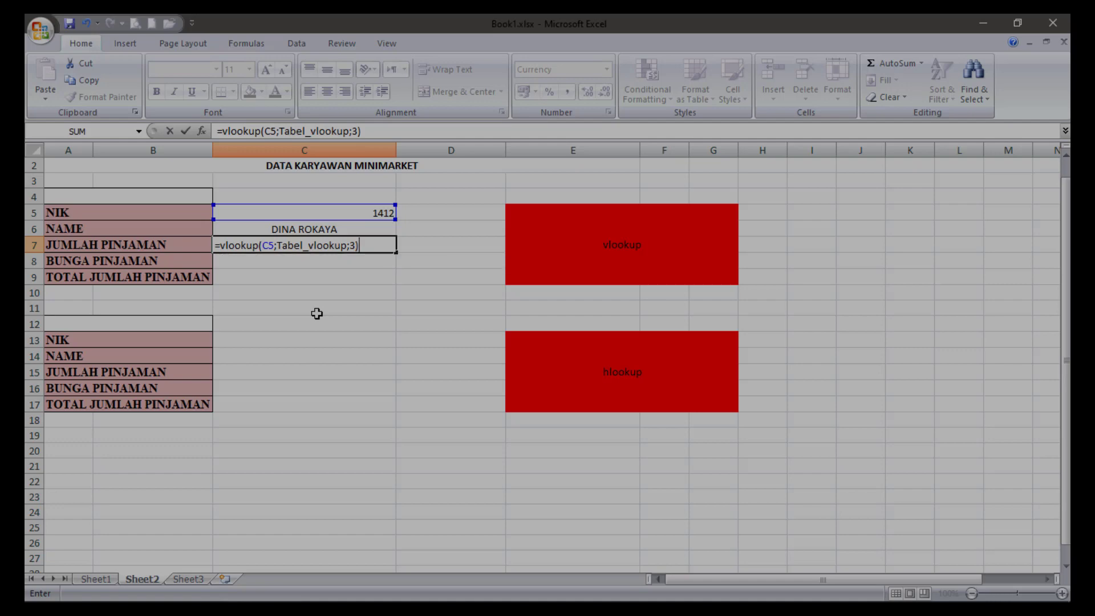
key("Return")
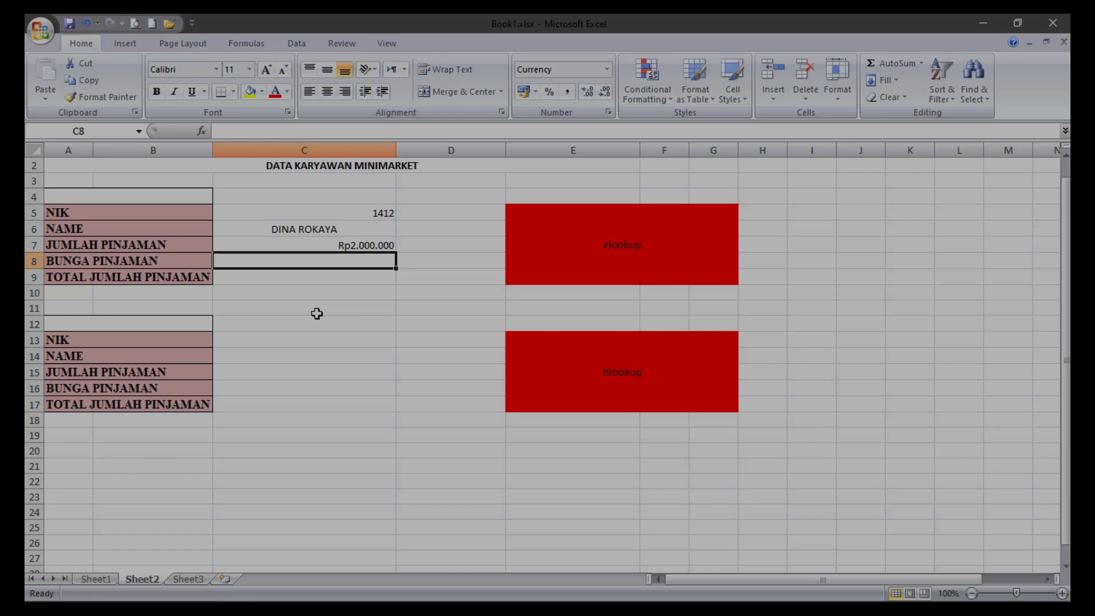
Look up BUNGA PINJAMAN in C8 of Sheet2 with the formula =VLOOKUP(C5;Tabel_vlookup;4).
type("=")
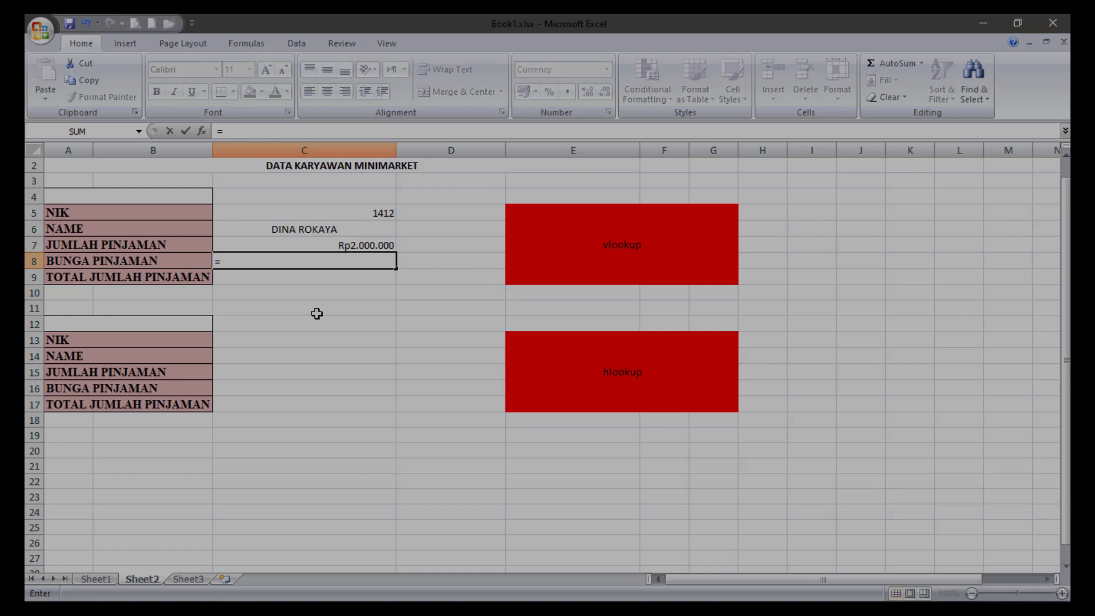
type("vl")
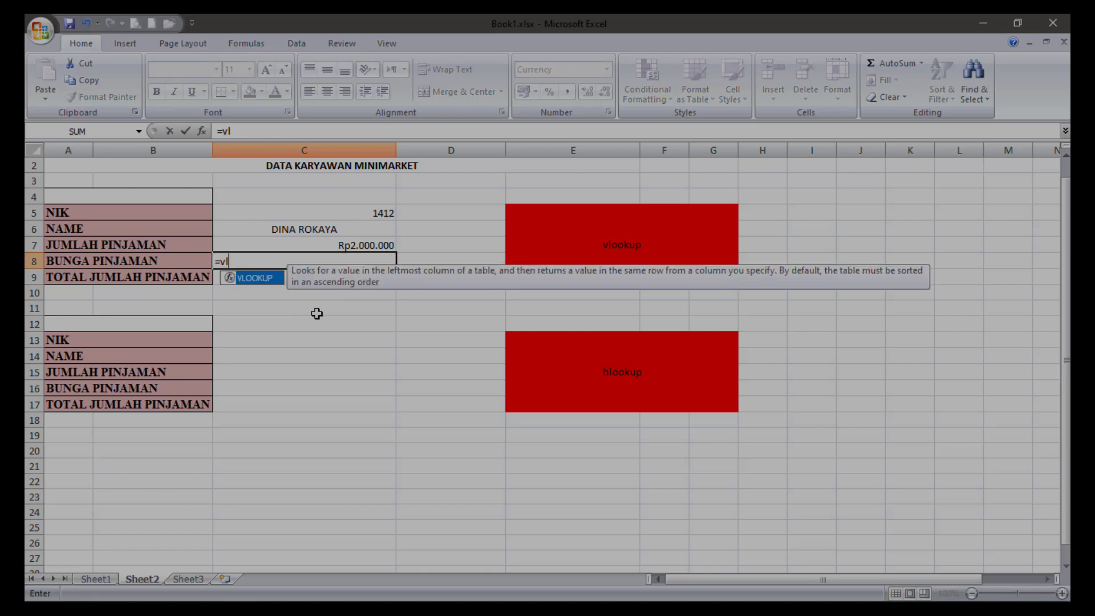
type("ookup(")
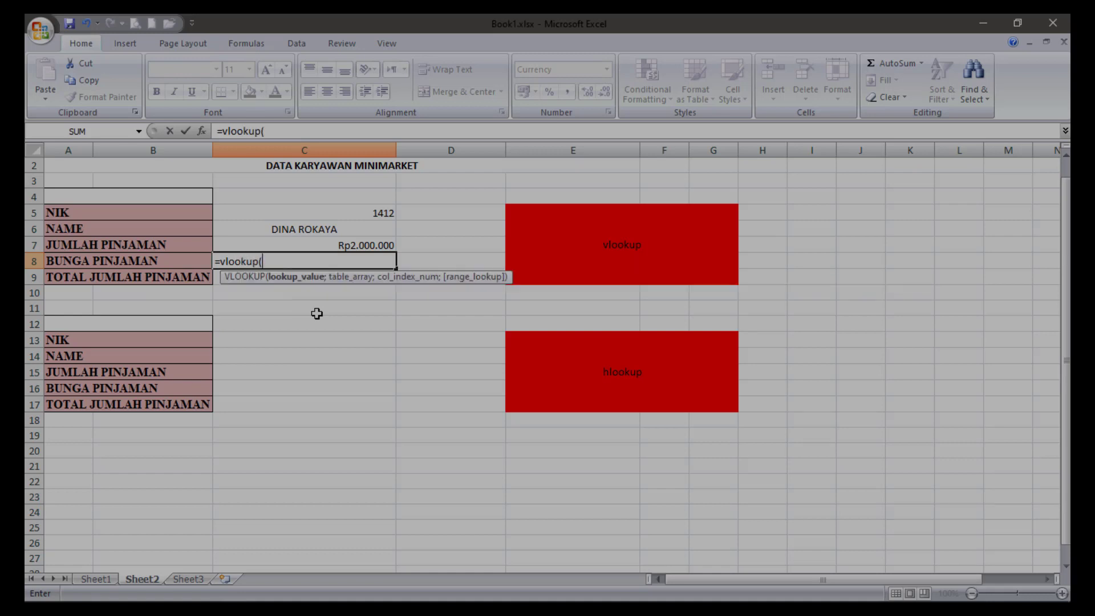
left_click(388, 210)
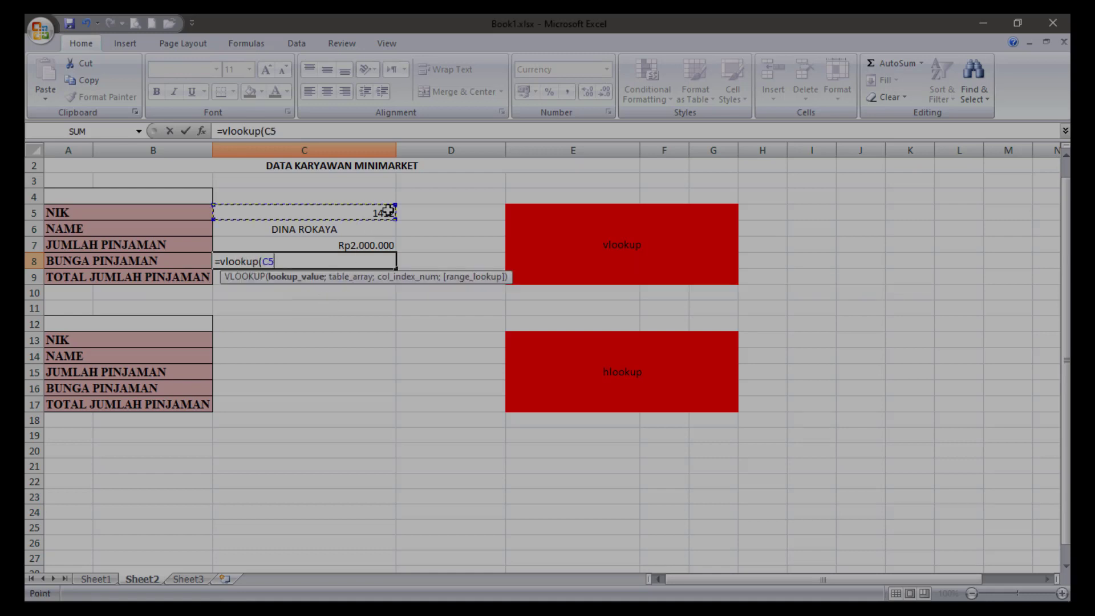
type(";")
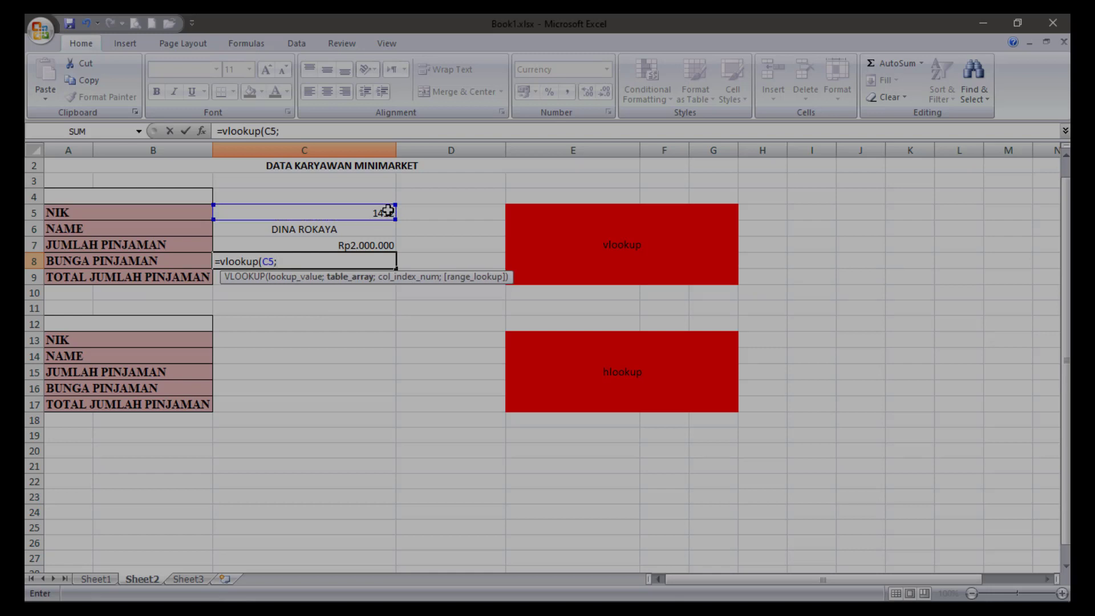
type("t")
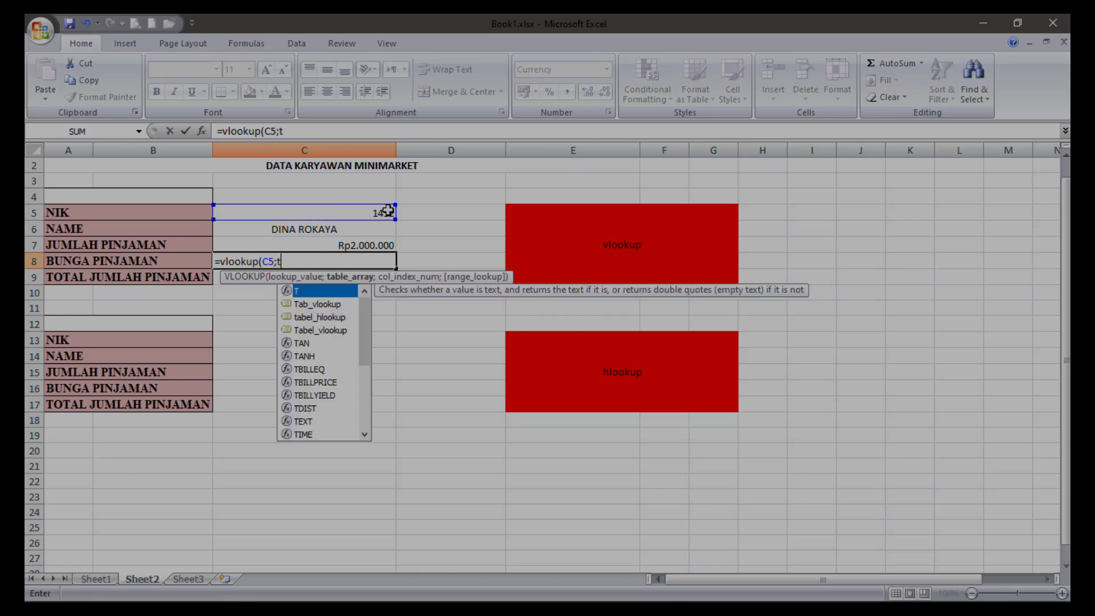
double_click(333, 329)
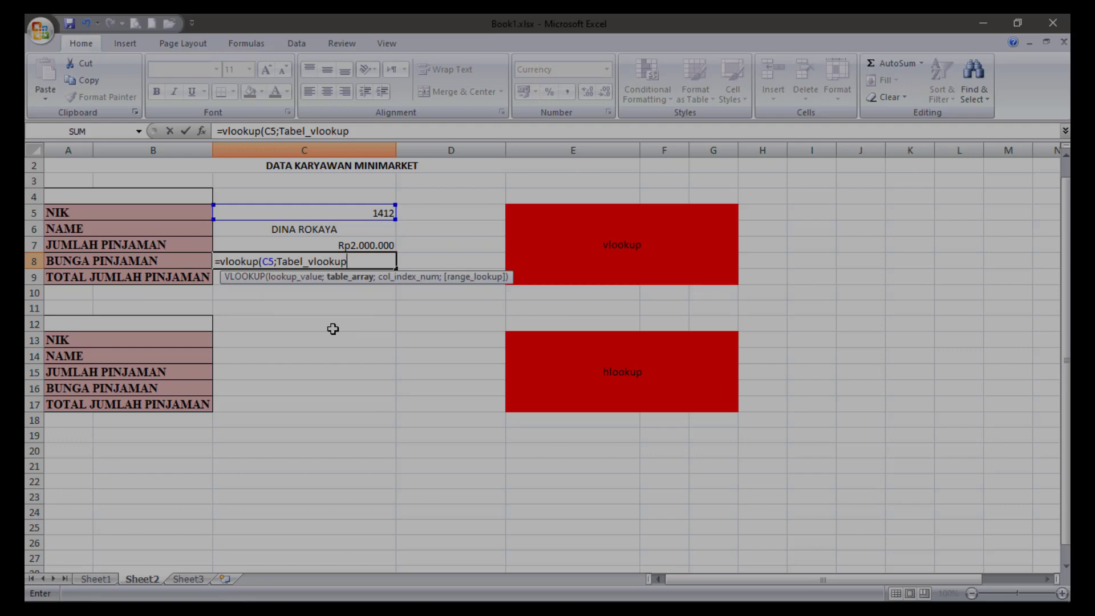
type(";")
type("3)")
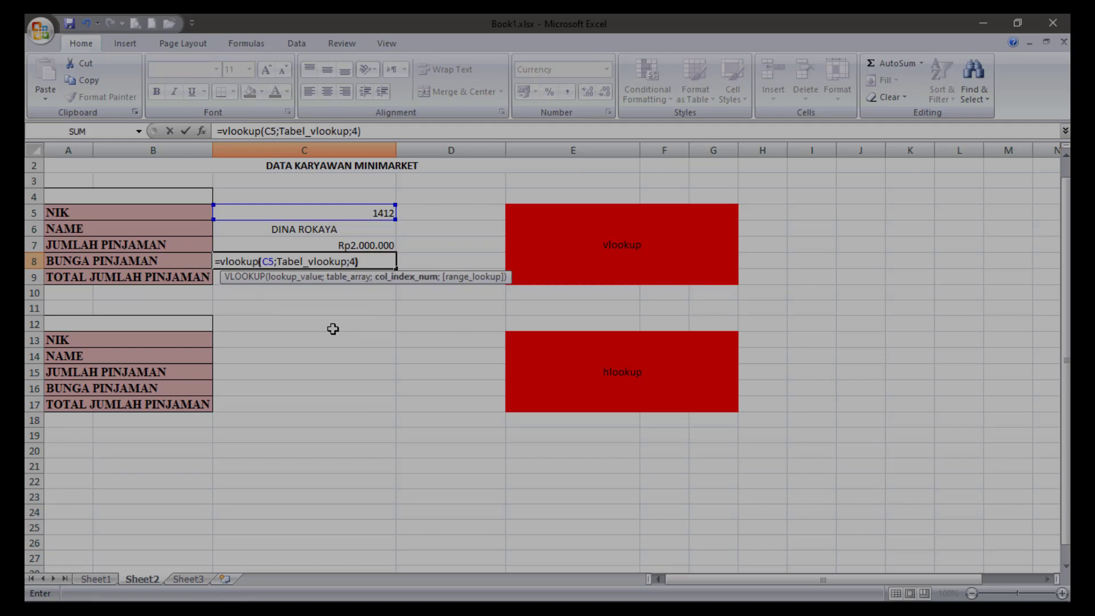
key("Return")
Look up TOTAL JUMLAH PINJAMAN in C9 of Sheet2 with the formula =VLOOKUP(C5;Tabel_vlookup;5).
type("=")
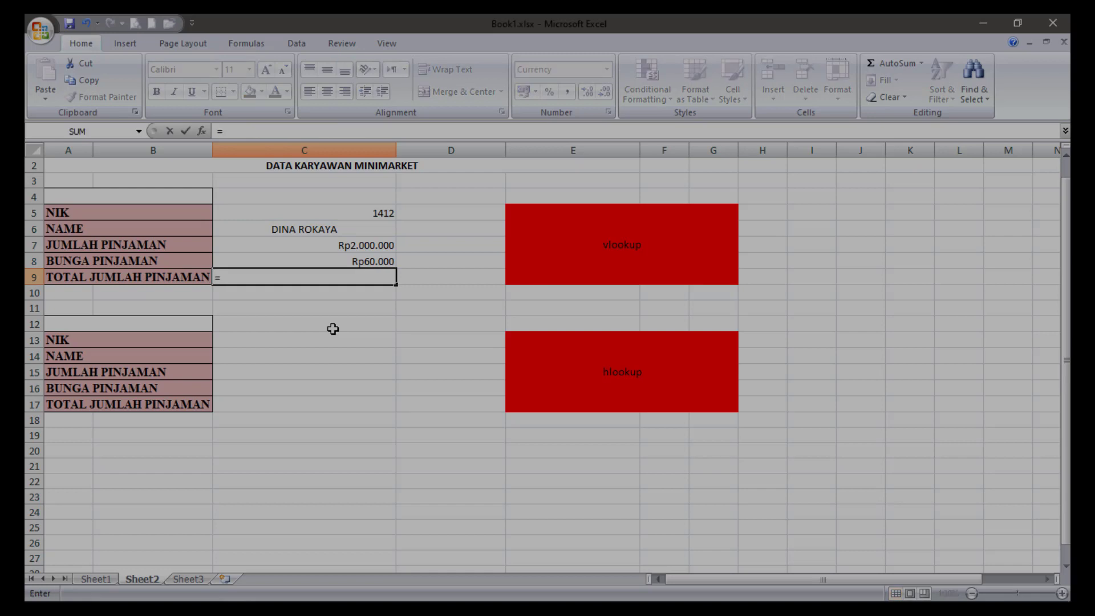
type("vlook")
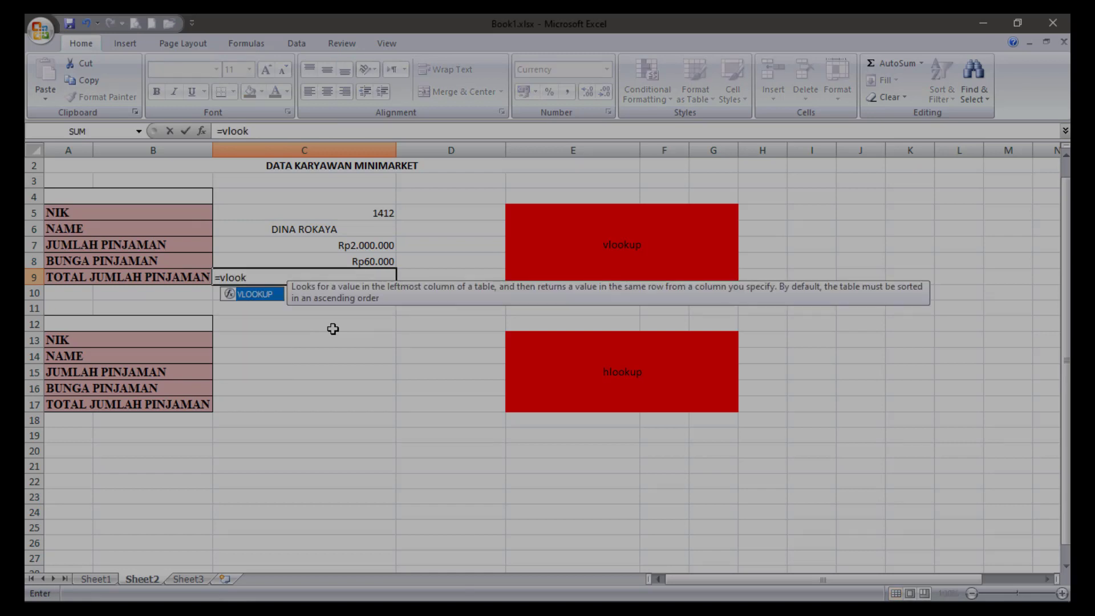
type("up(")
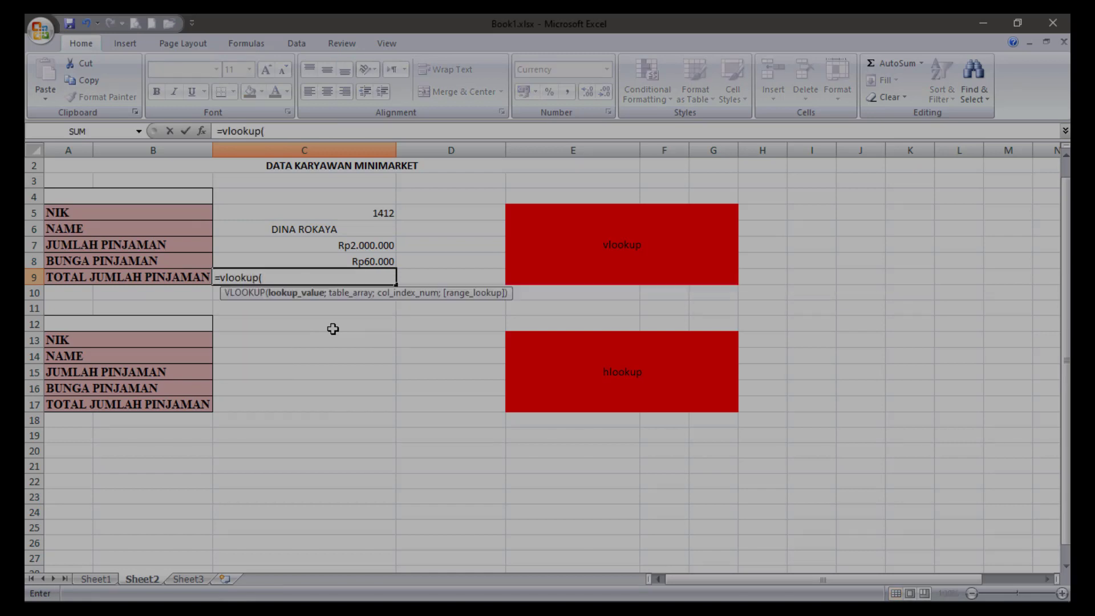
left_click(373, 213)
type(";ta")
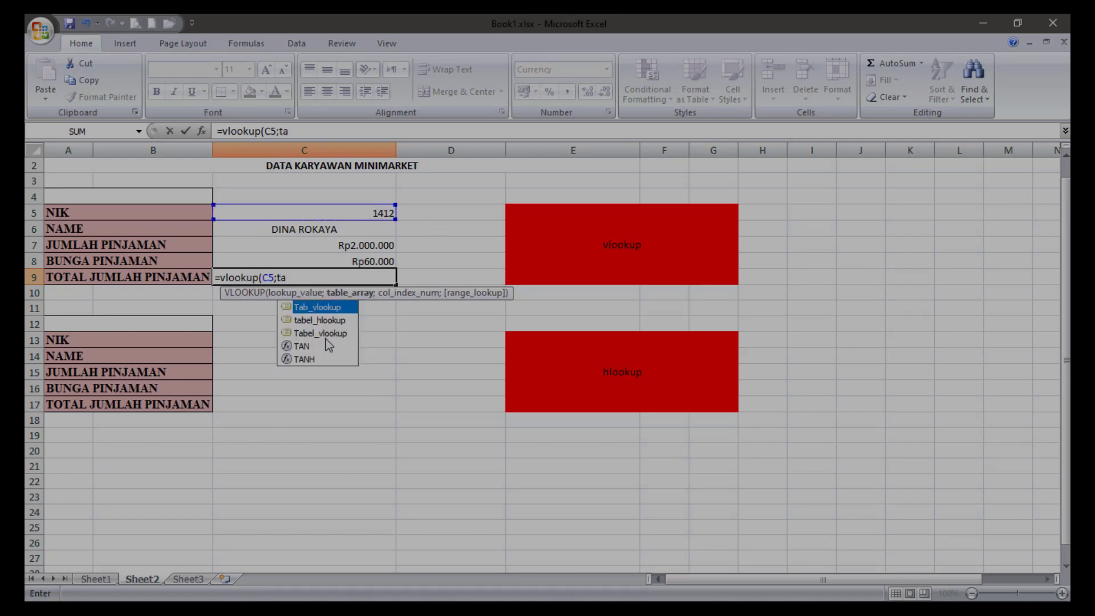
double_click(325, 334)
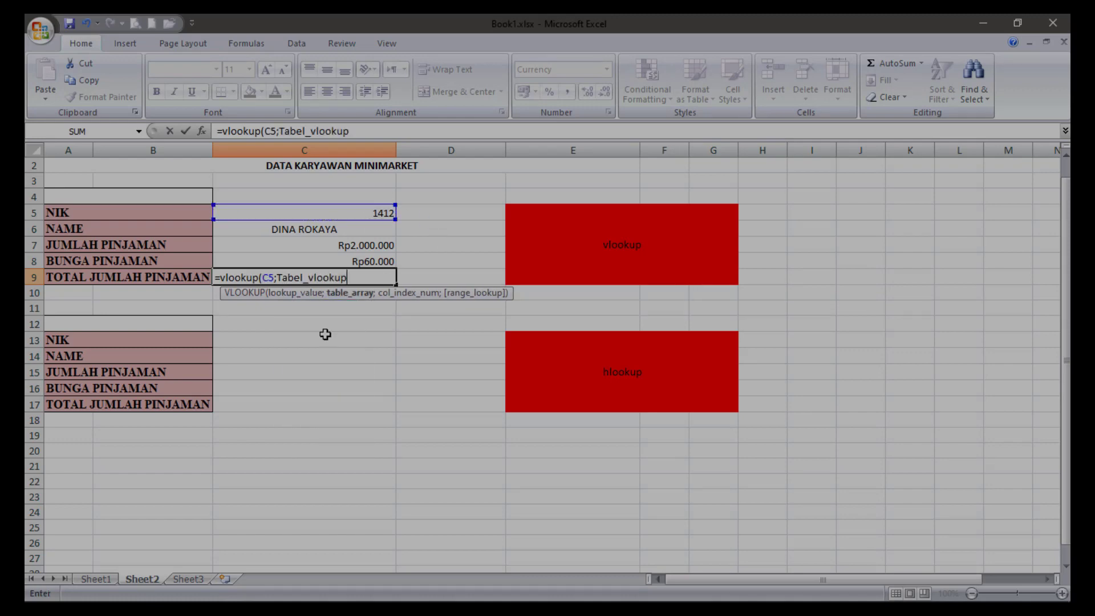
type(";5")
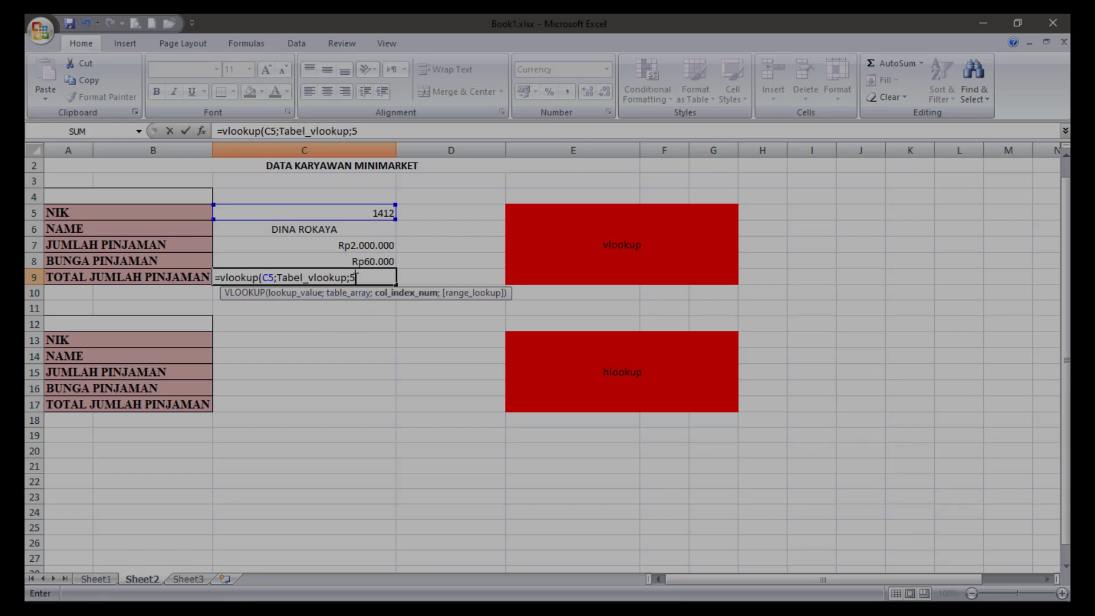
type(")")
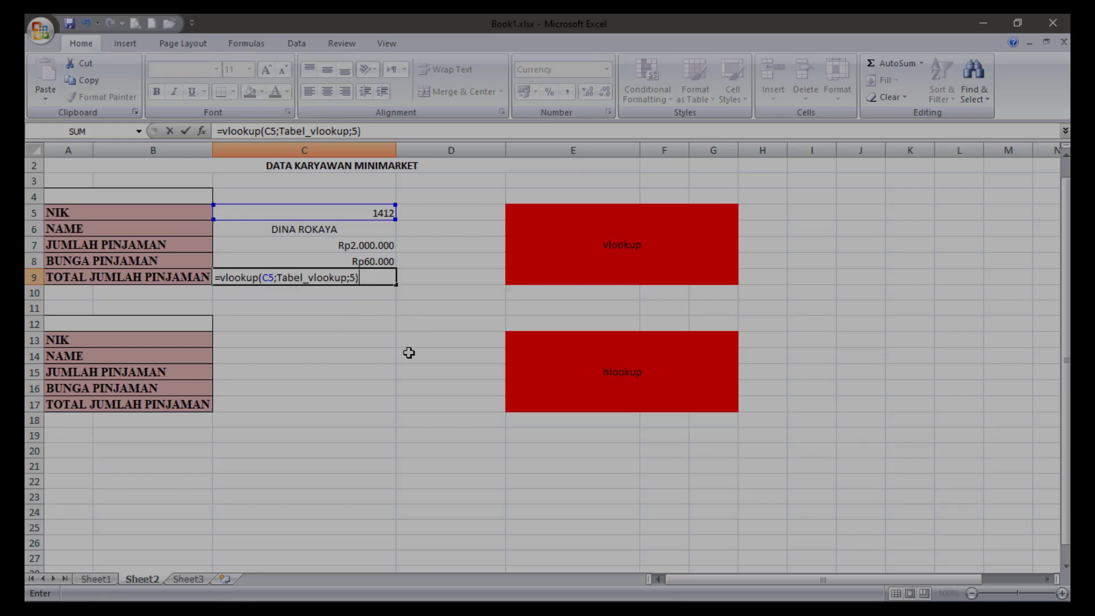
key("Return")
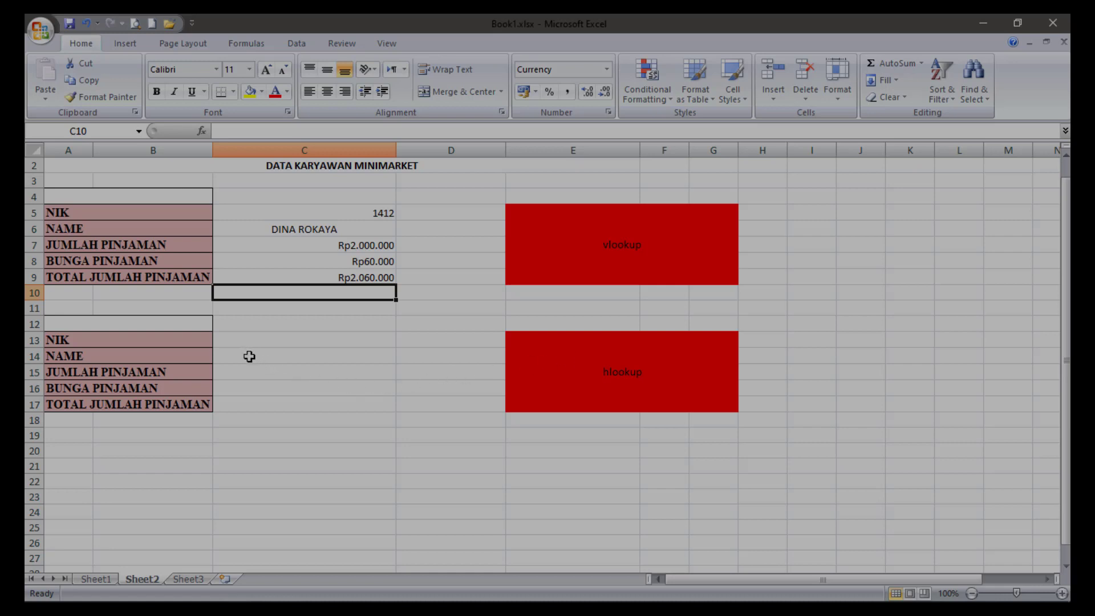
Start an HLOOKUP formula for NAME in C14 of Sheet2 with the NIK cell C13 as the lookup value.
left_click(249, 356)
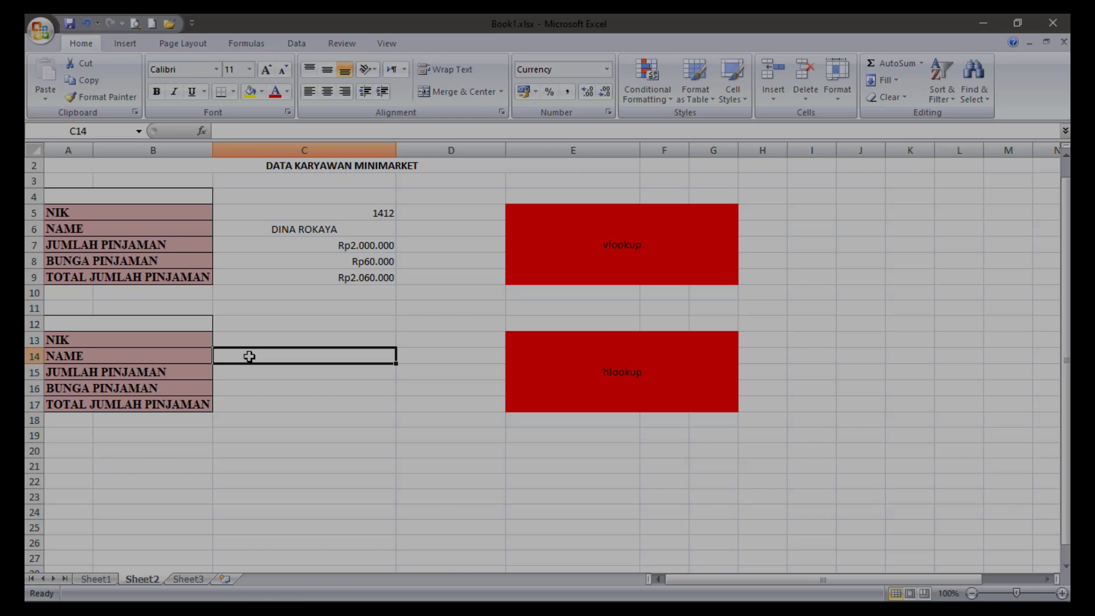
type("=hlpp")
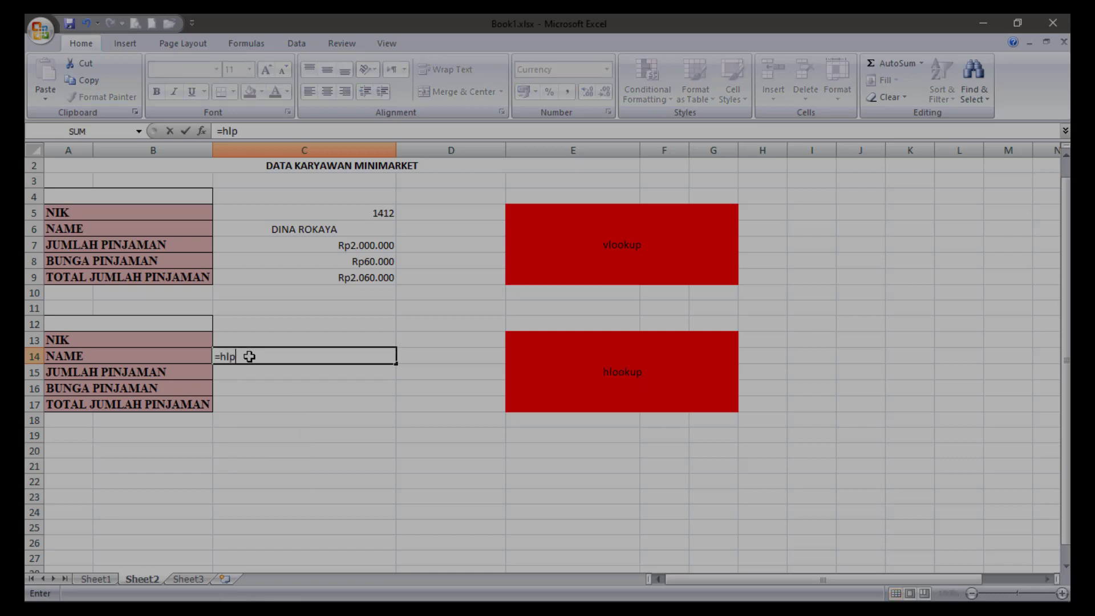
key("BackSpace")
key("BackSpace")
type("oo")
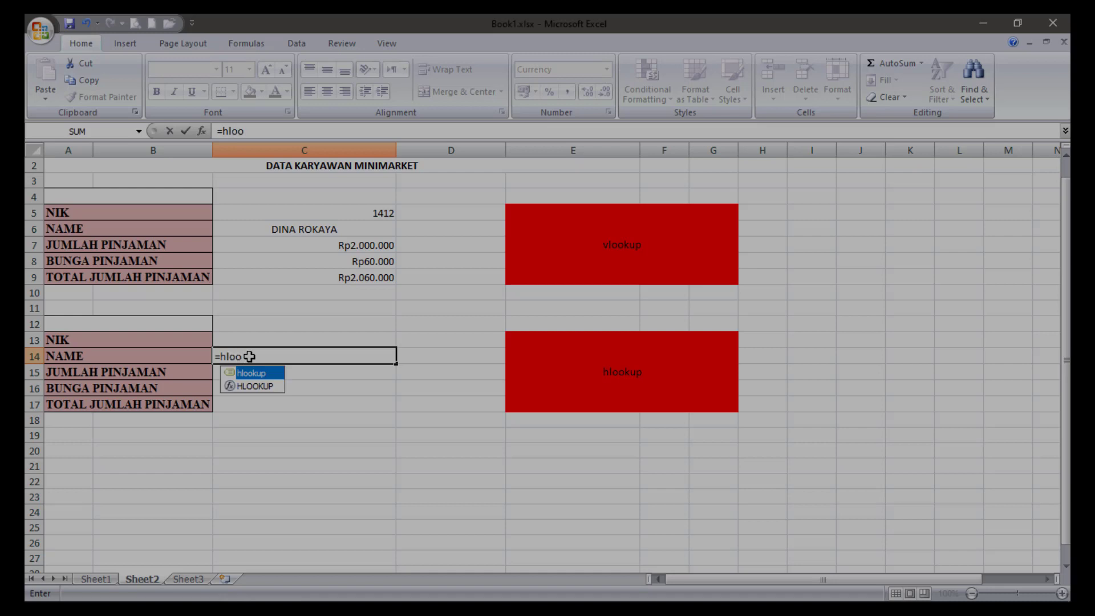
type("kup(")
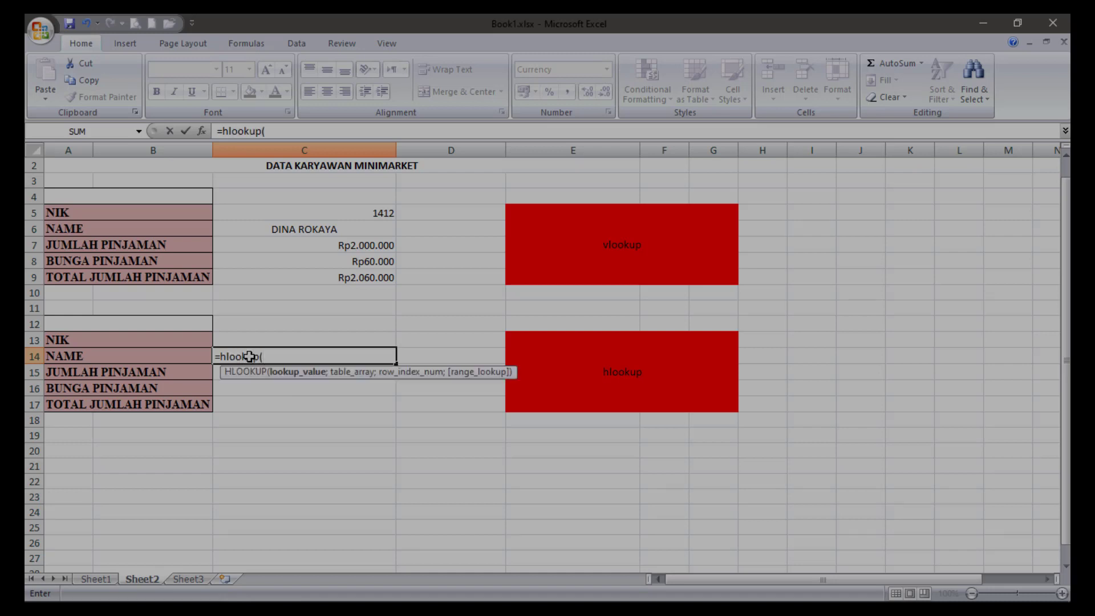
left_click(273, 340)
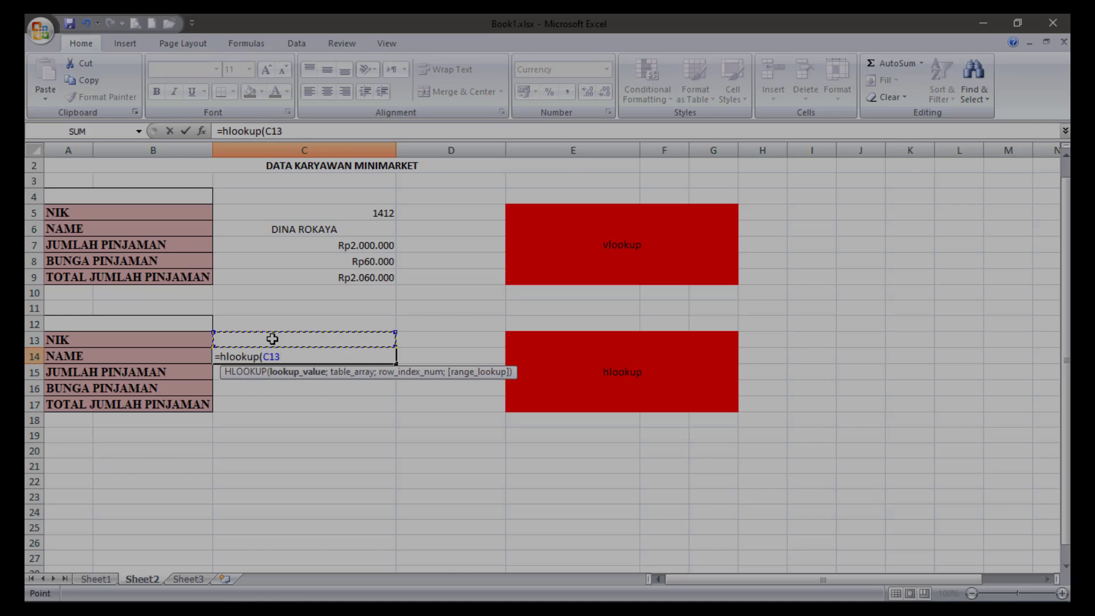
type(";")
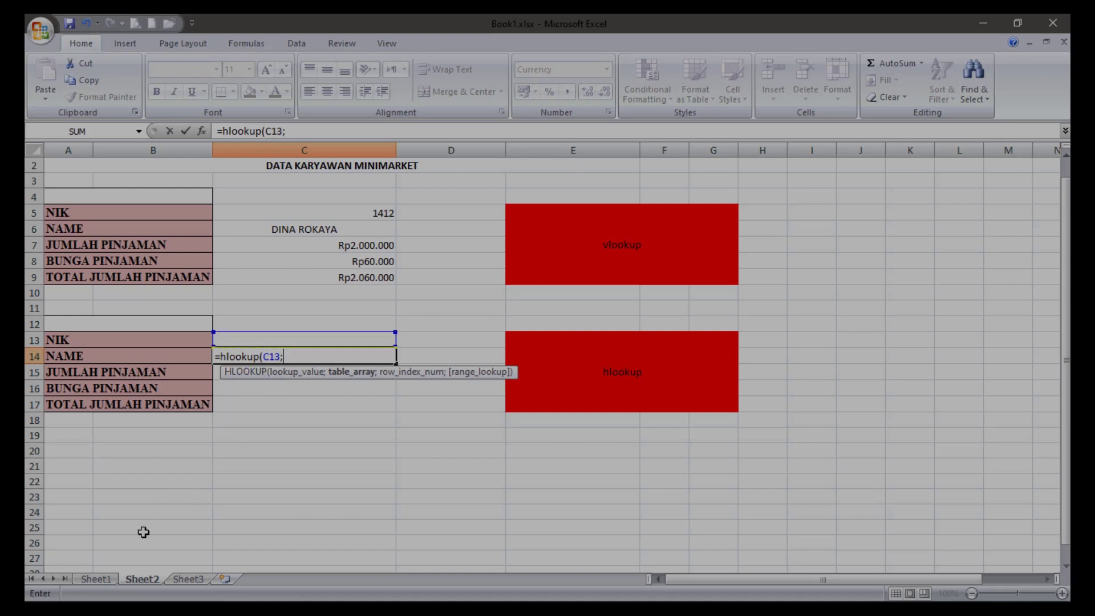
Complete the C14 formula with Sheet1's TABEL 2 data C12:D16 (tabel_hlookup) as the table array and 2 as the row index.
left_click(96, 579)
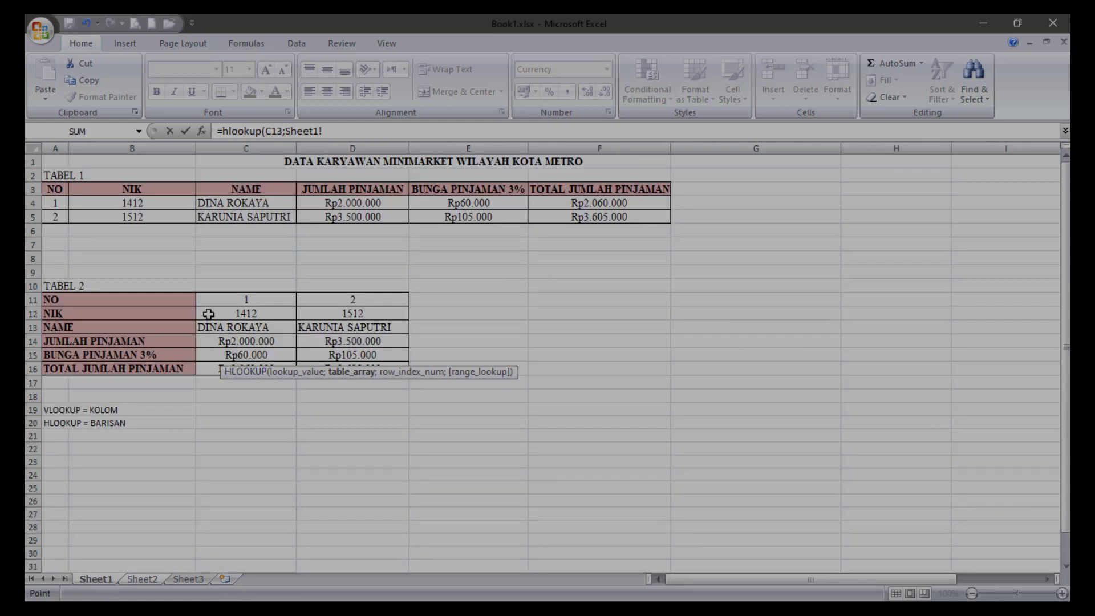
left_click_drag(208, 313, 387, 372)
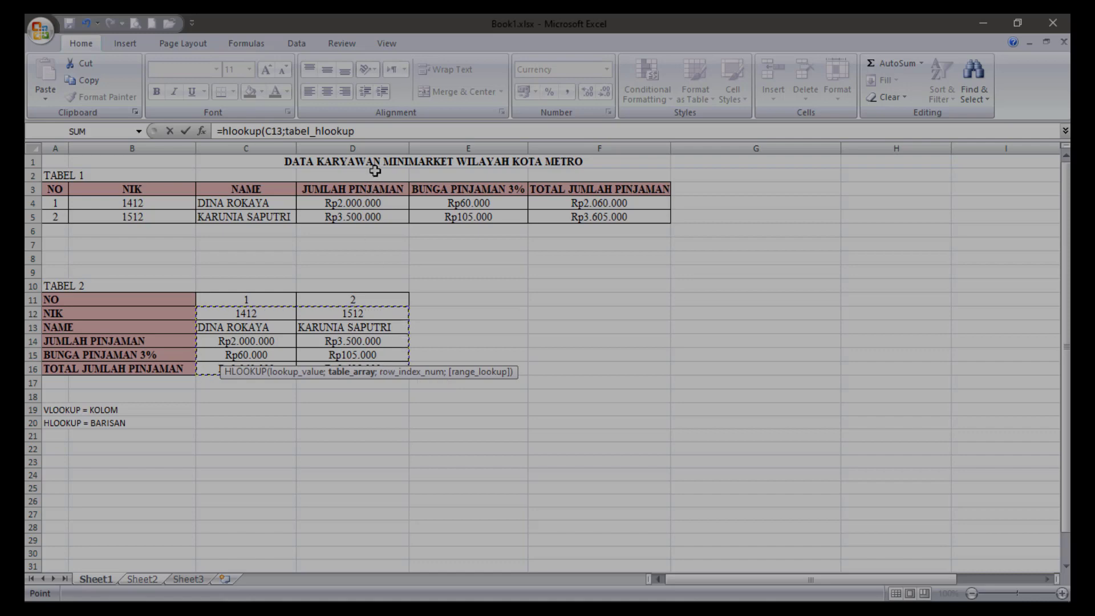
left_click(384, 132)
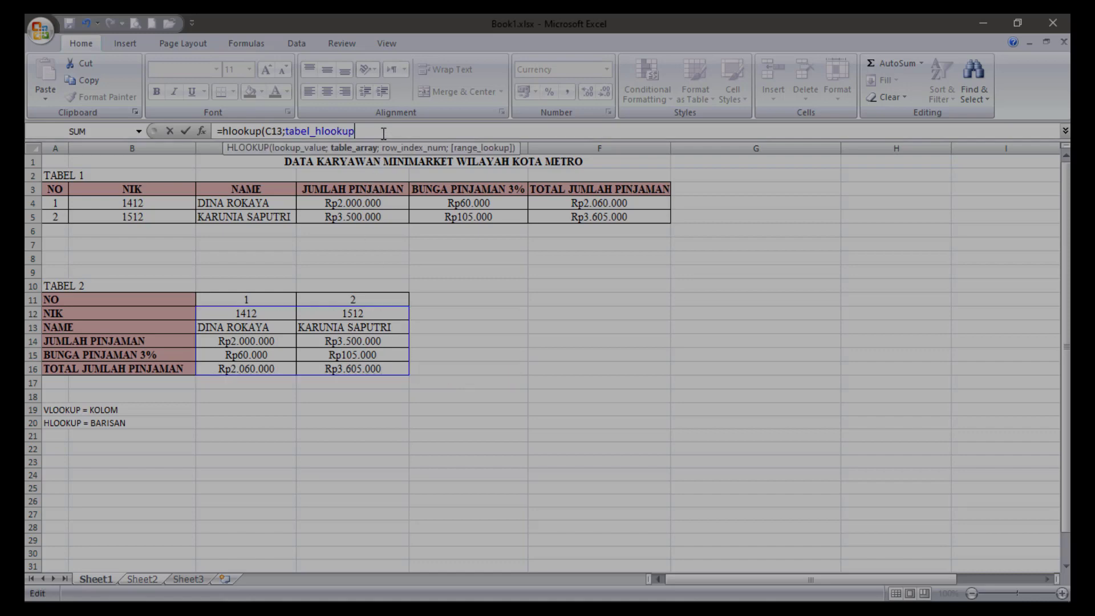
type(";")
type("2")
key("Return")
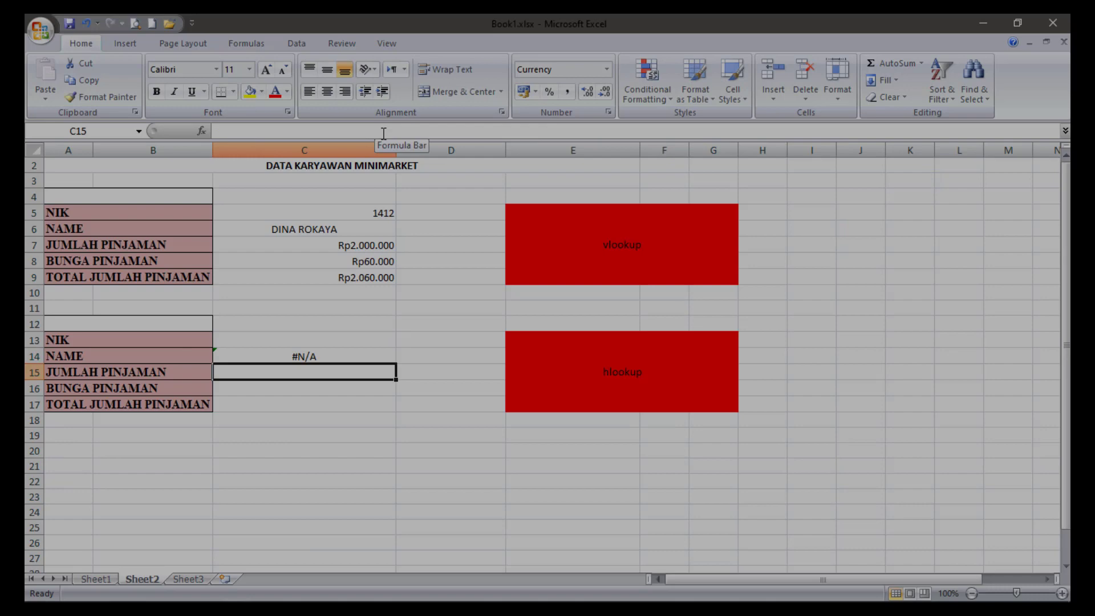
Enter the first employee's NIK in C13 of Sheet2 as the value for the HLOOKUP block.
left_click(318, 338)
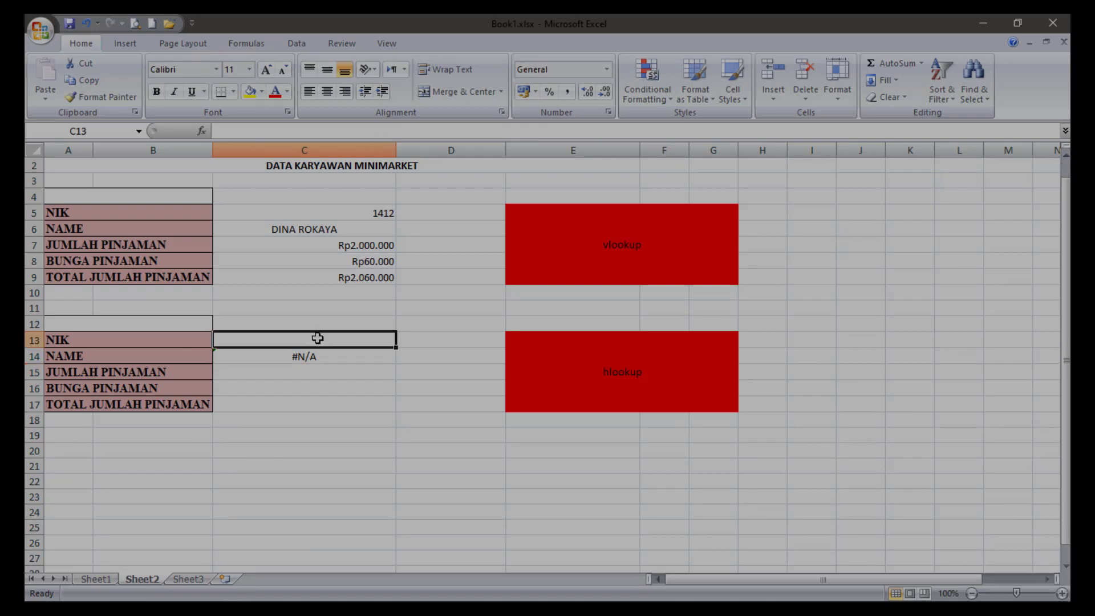
type("1412")
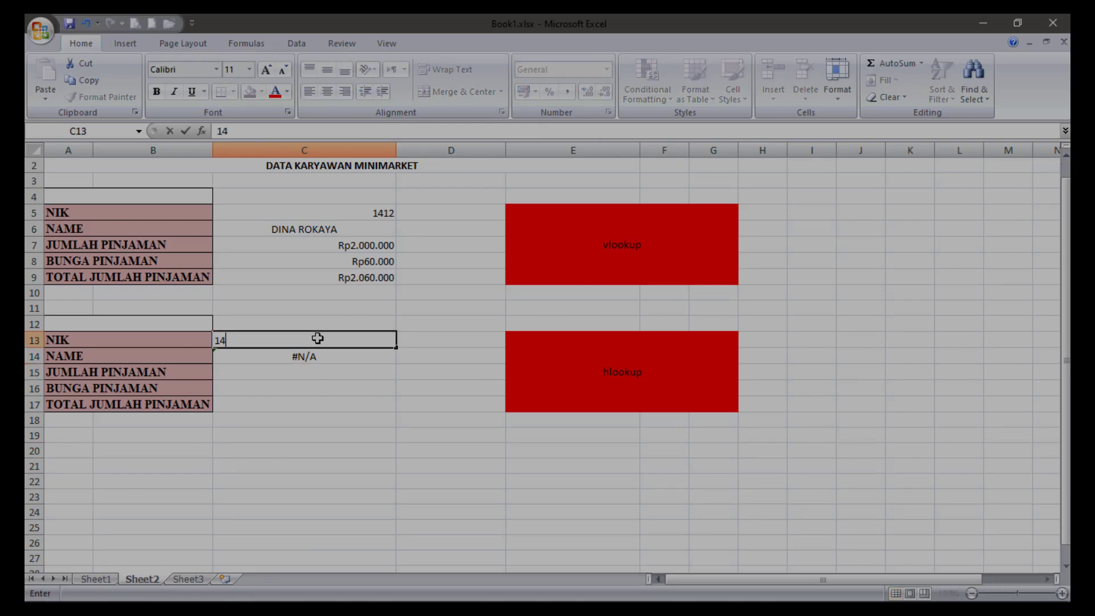
key("Return")
Look up JUMLAH PINJAMAN in C15 of Sheet2 with the formula =HLOOKUP(C13;tabel_hlookup;3).
left_click(364, 370)
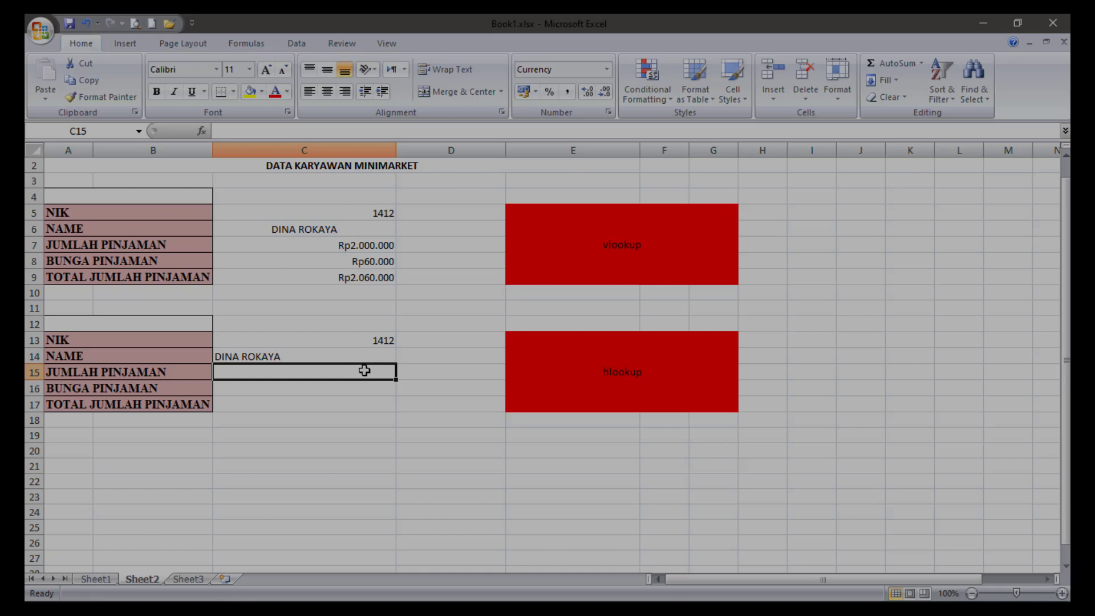
type("=hloo")
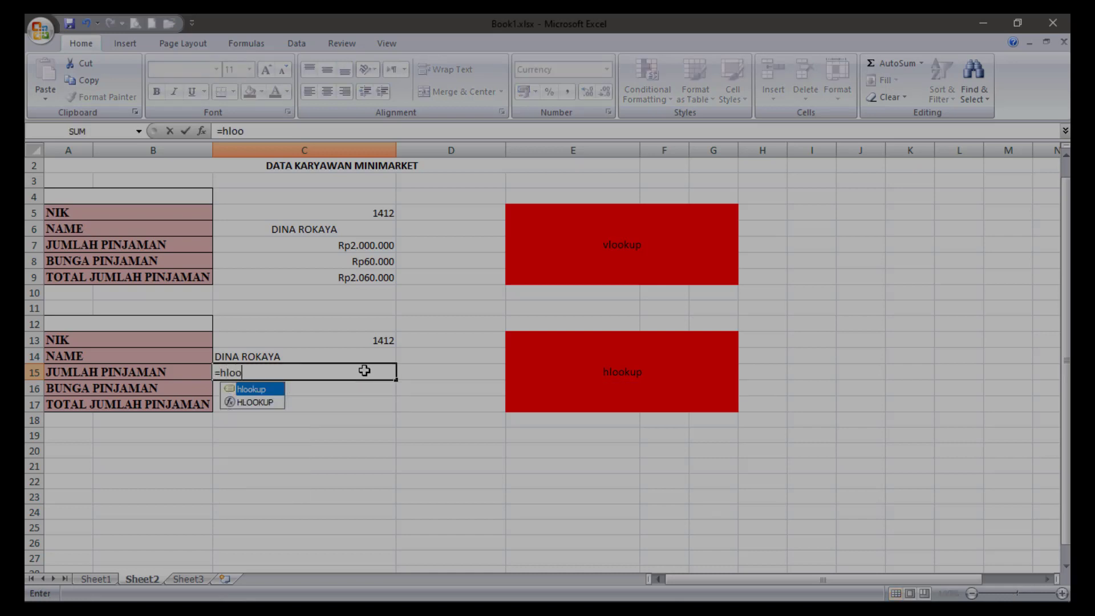
type("kup(")
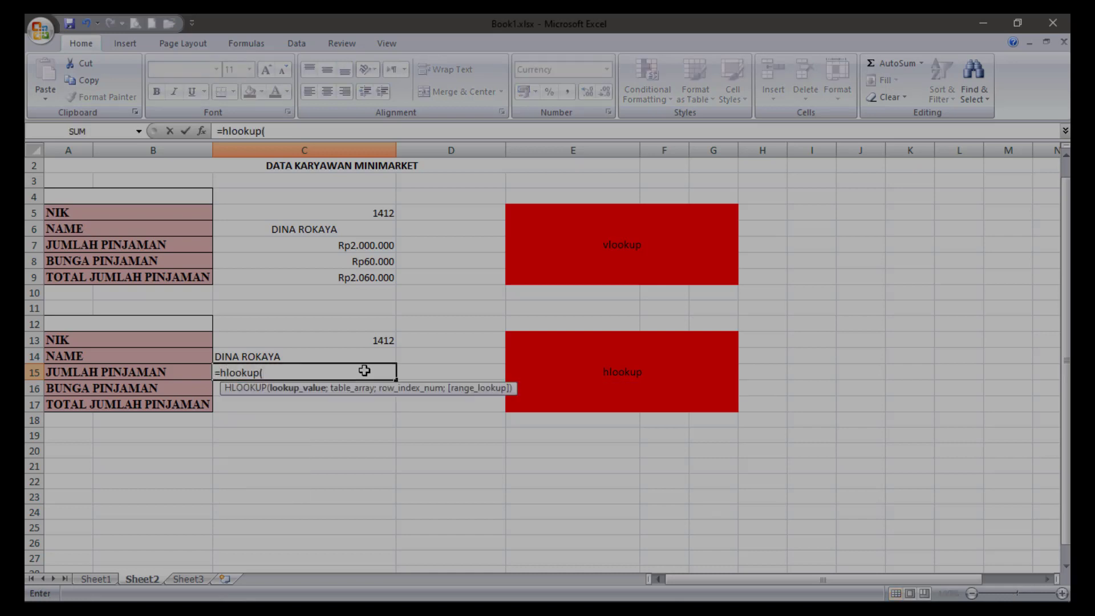
left_click(363, 341)
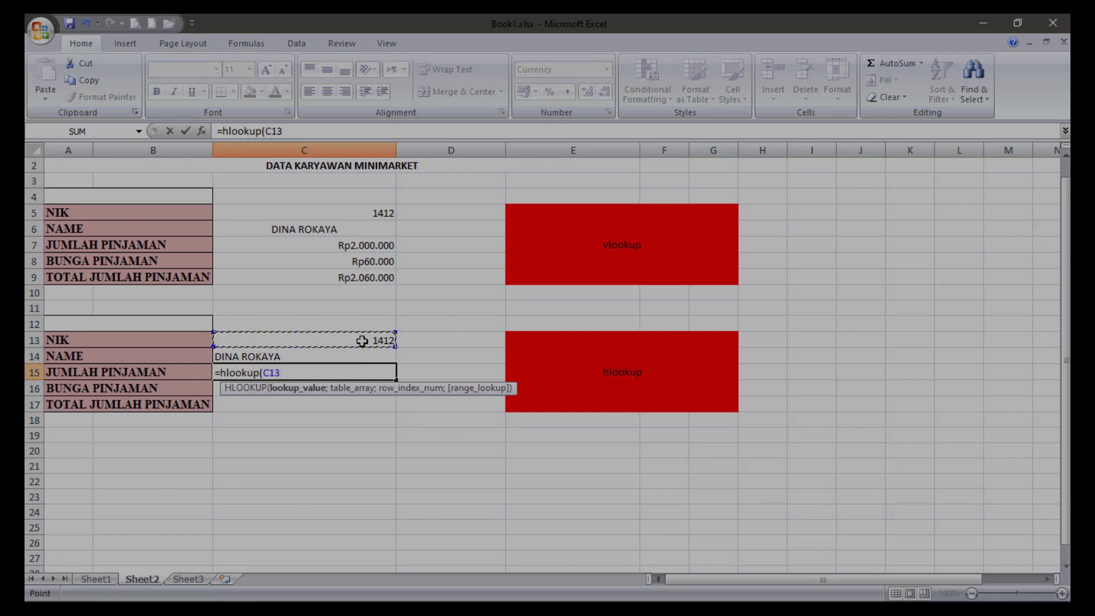
type(";ta")
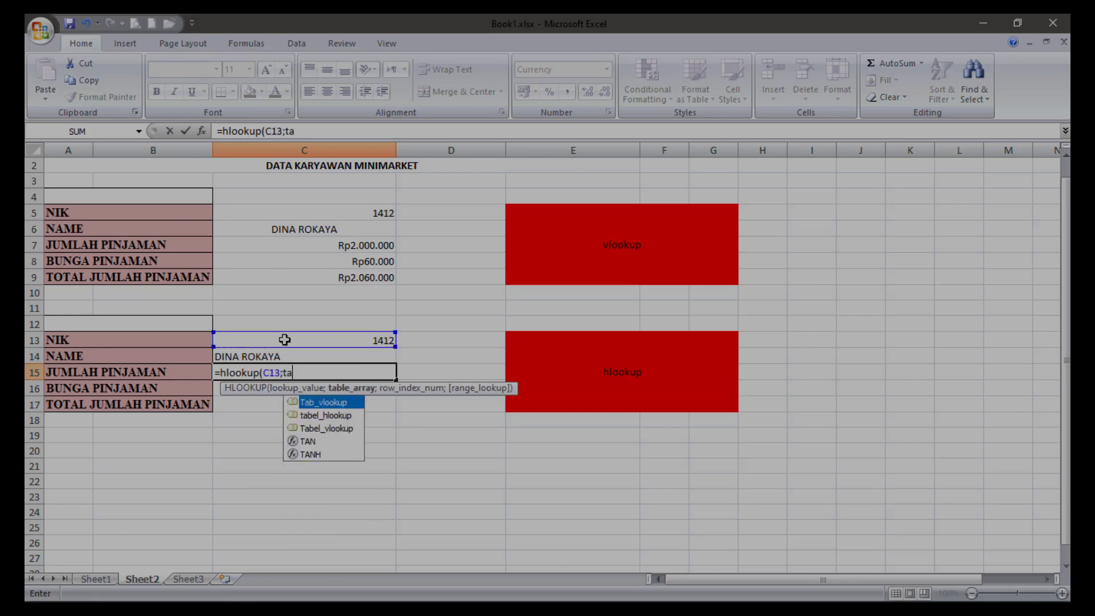
left_click(343, 418)
double_click(343, 416)
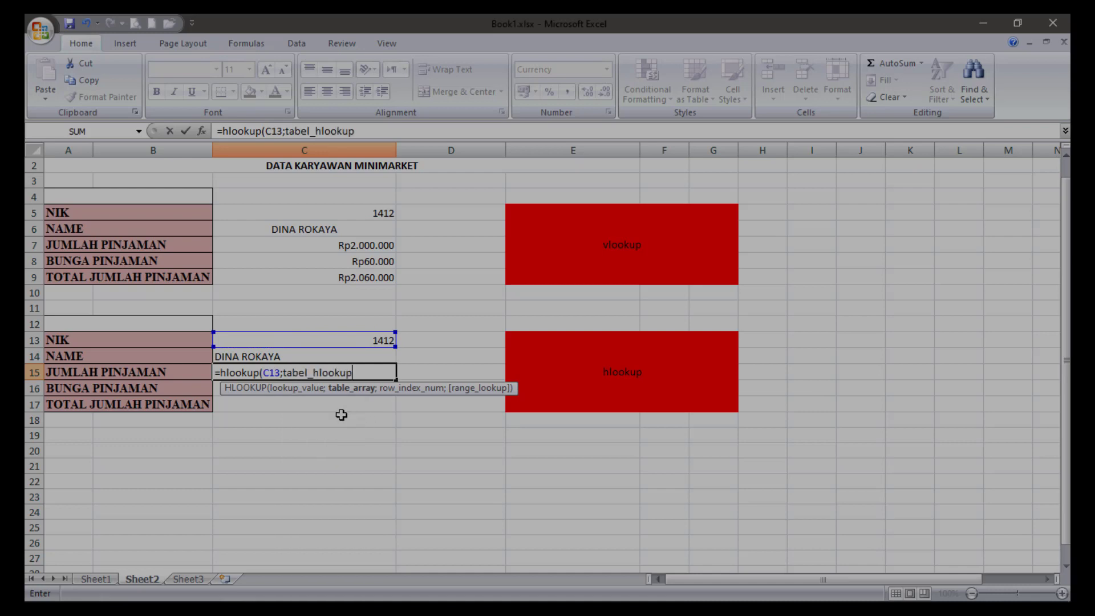
type(";")
type("3)")
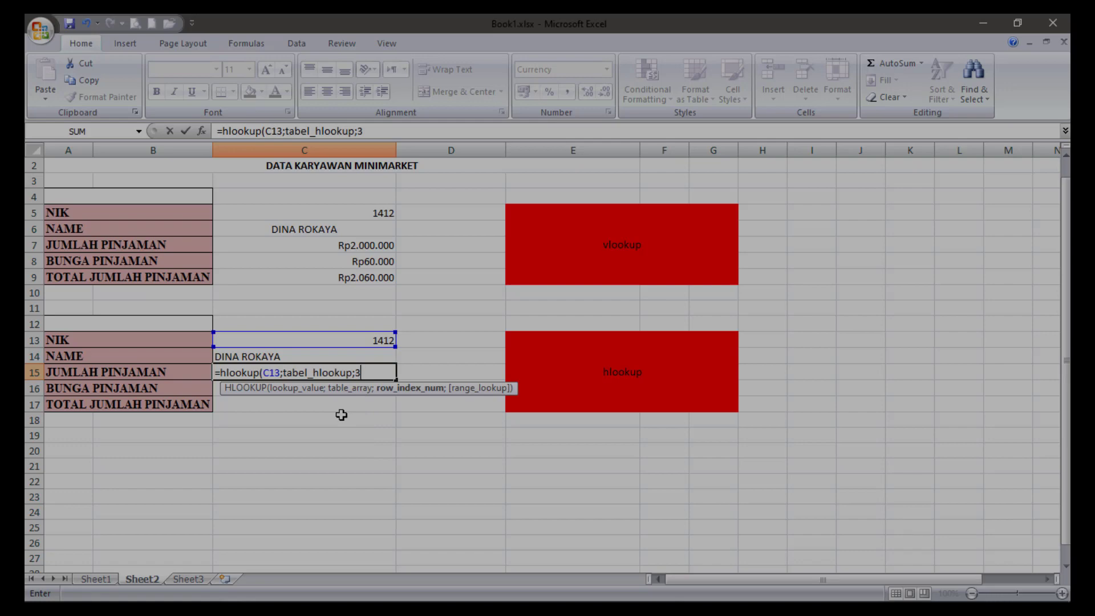
Look up BUNGA PINJAMAN in C16 of Sheet2 with the formula =HLOOKUP(C13;tabel_hlookup;4).
left_click(350, 388)
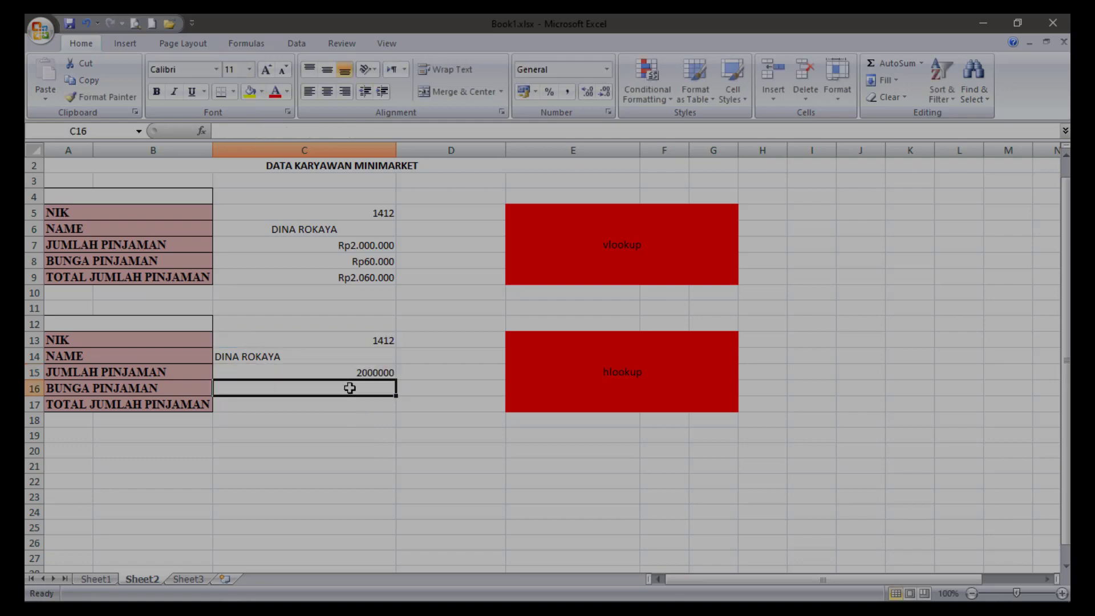
type("=h")
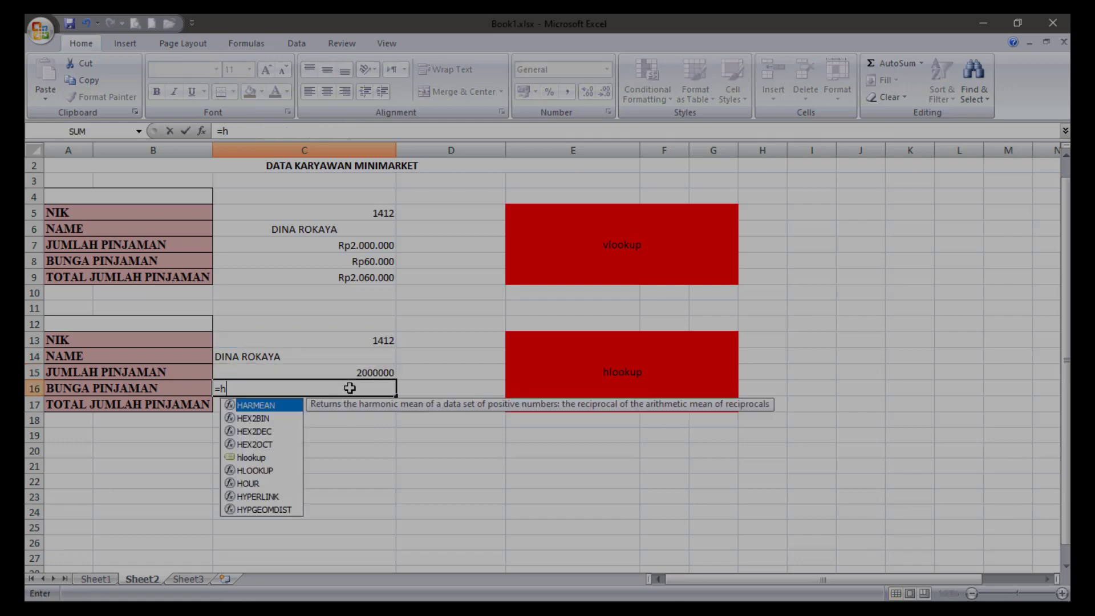
type("oo")
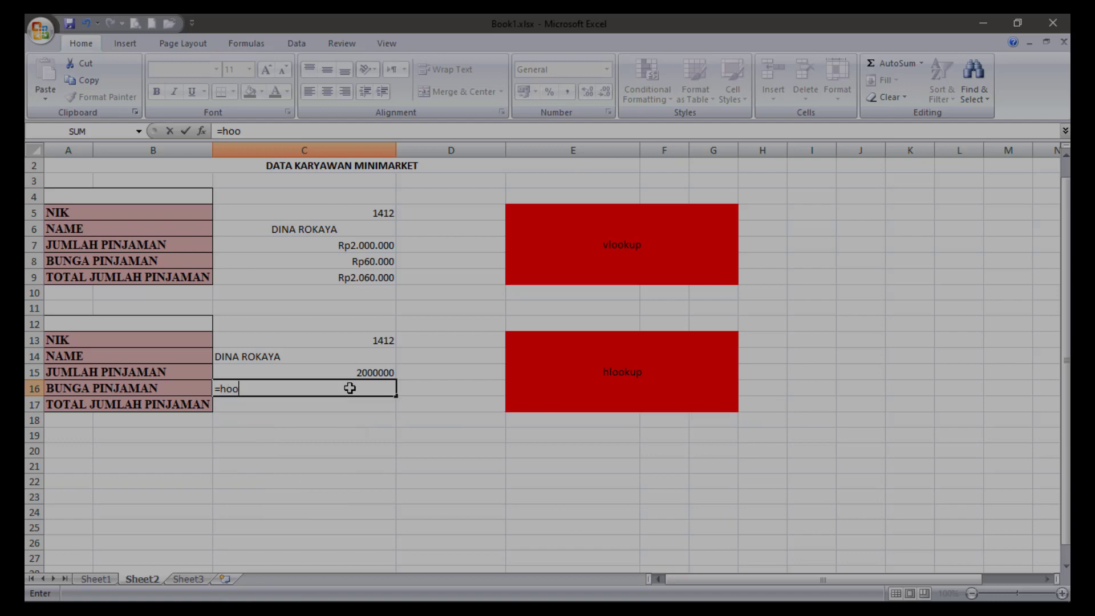
type("kup(")
left_click(370, 341)
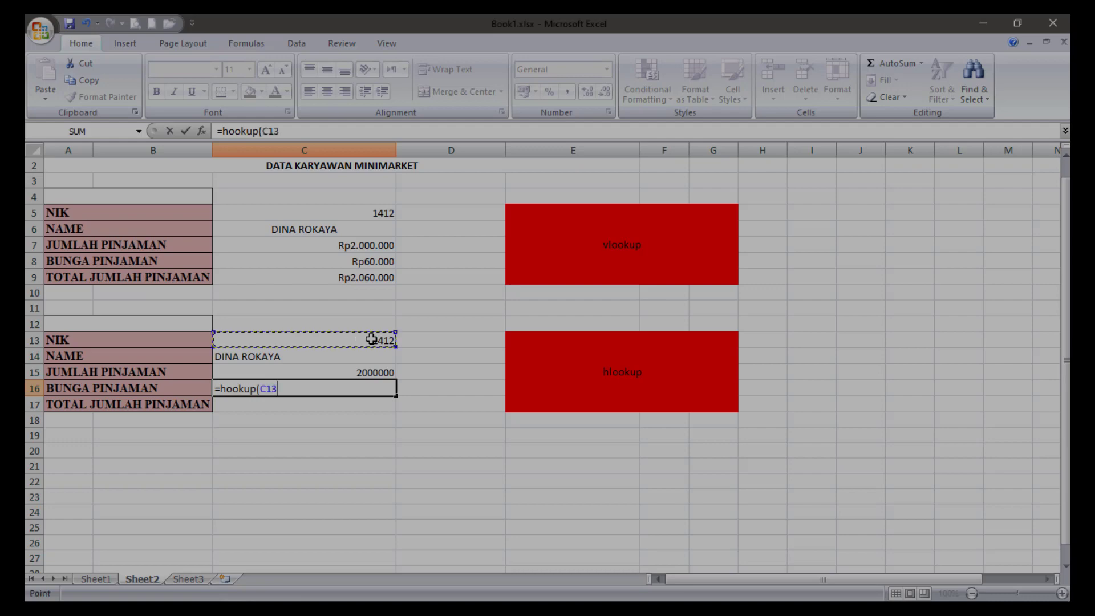
type(";ta")
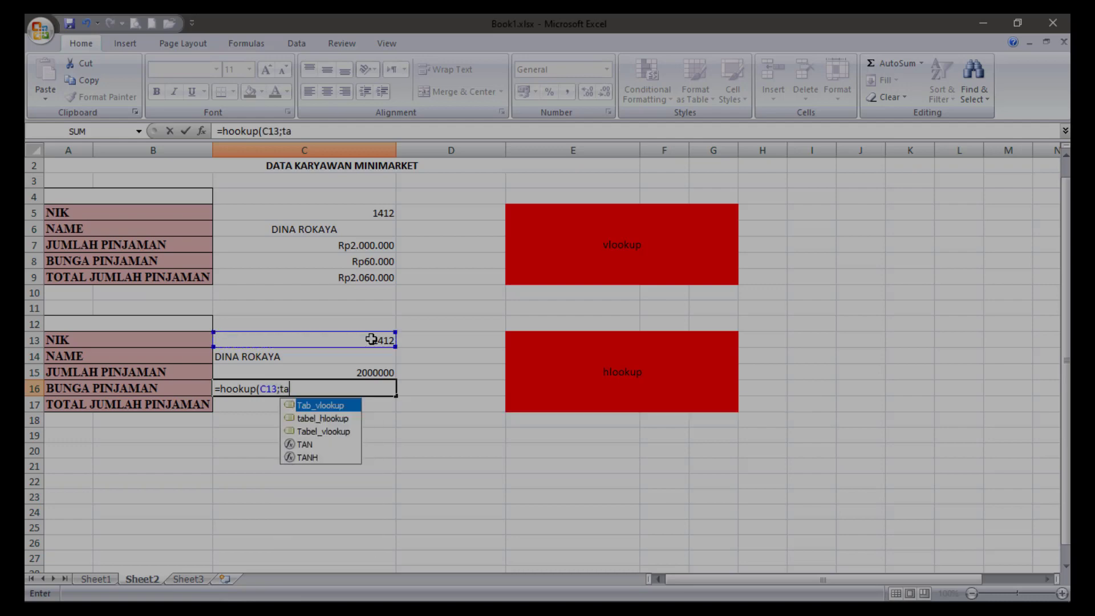
double_click(326, 420)
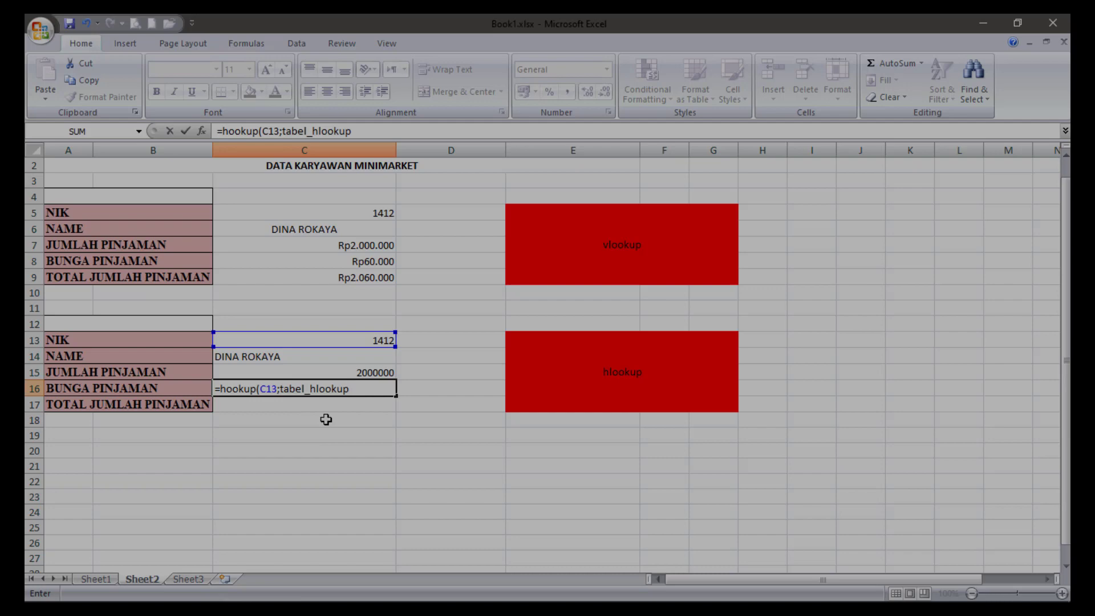
type(";")
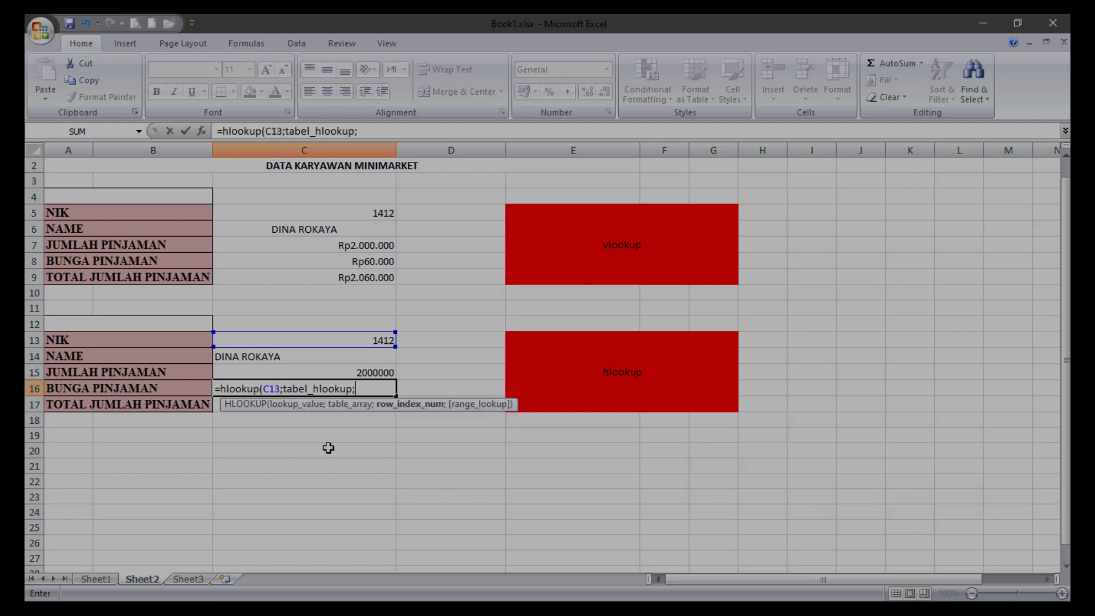
type("4)")
key("Return")
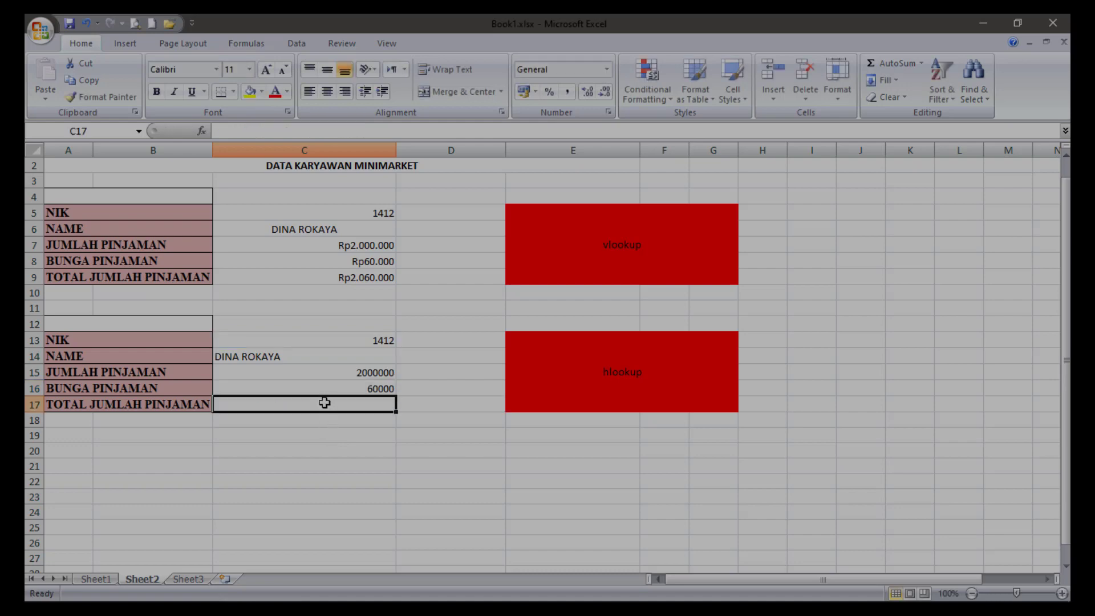
Look up TOTAL JUMLAH PINJAMAN in C17 of Sheet2 with the formula =HLOOKUP(C13;tabel_hlookup;5).
type("=hlookup")
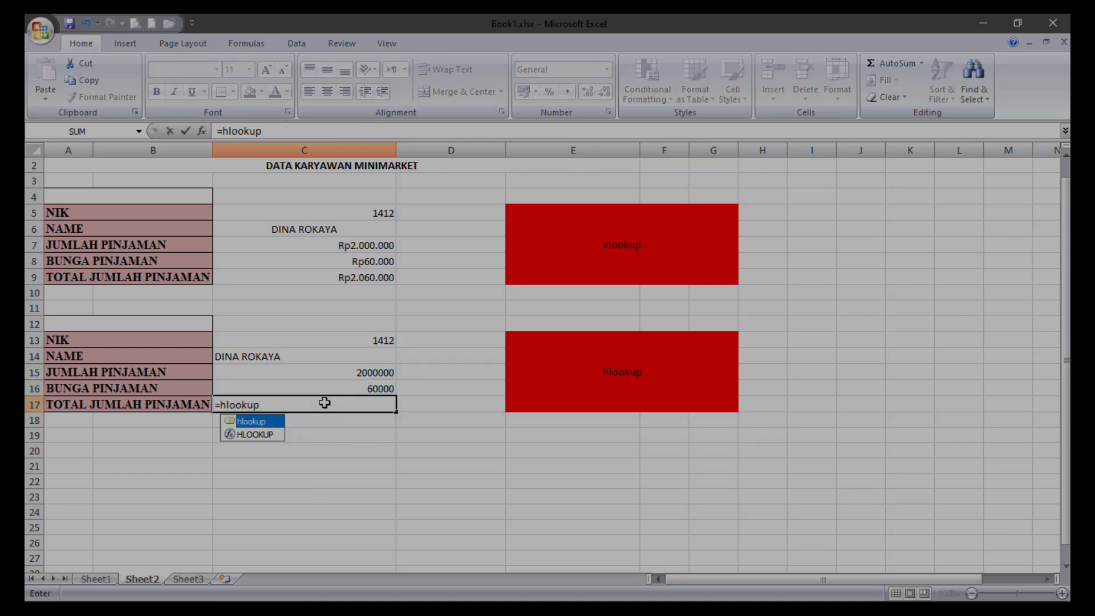
type("(")
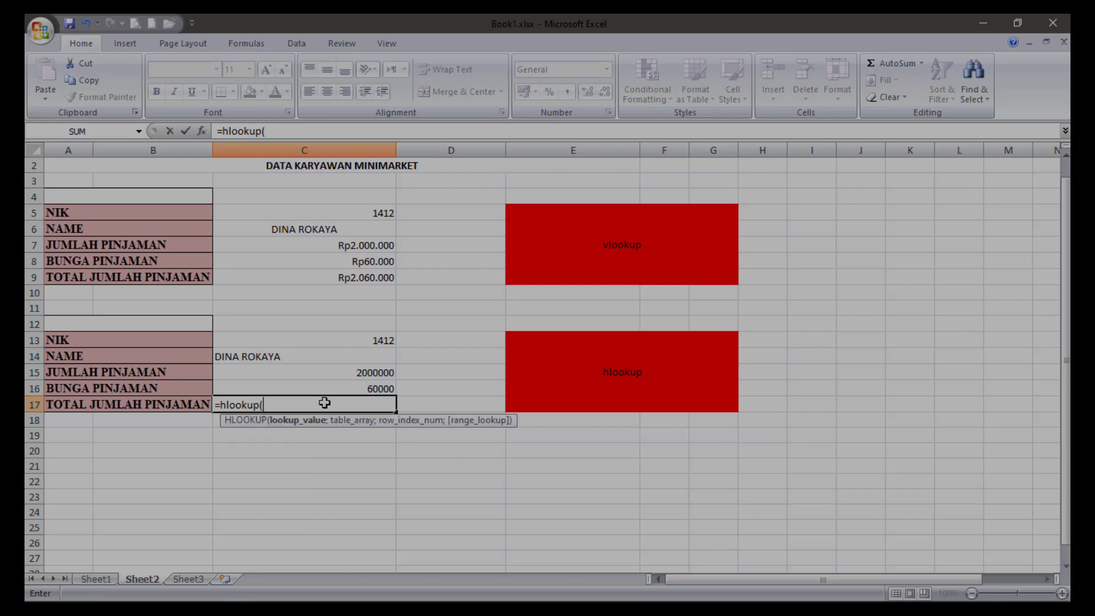
left_click(357, 339)
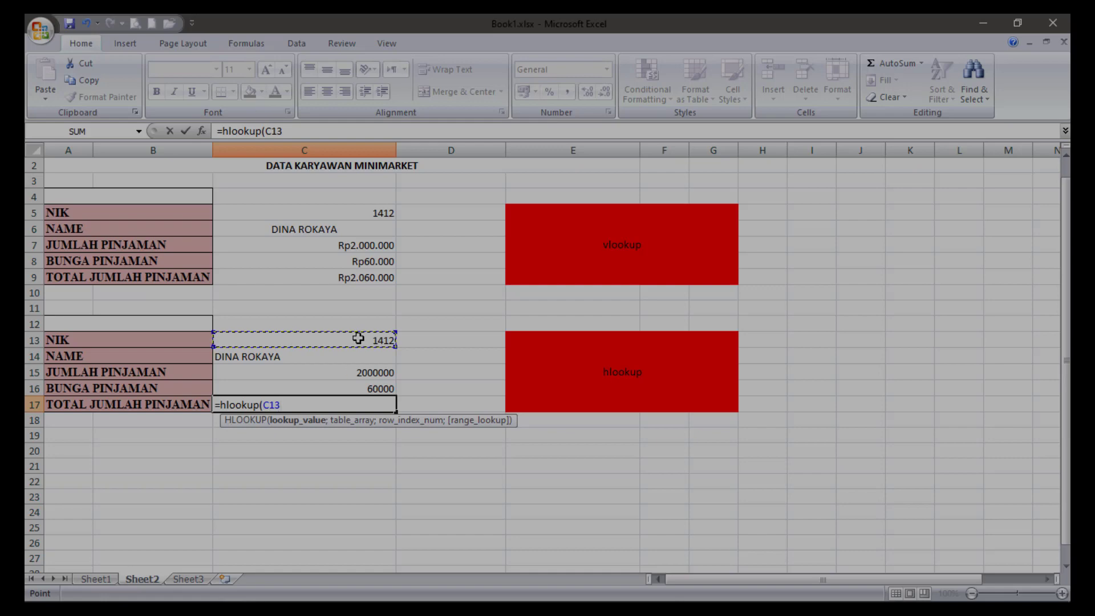
type(";t")
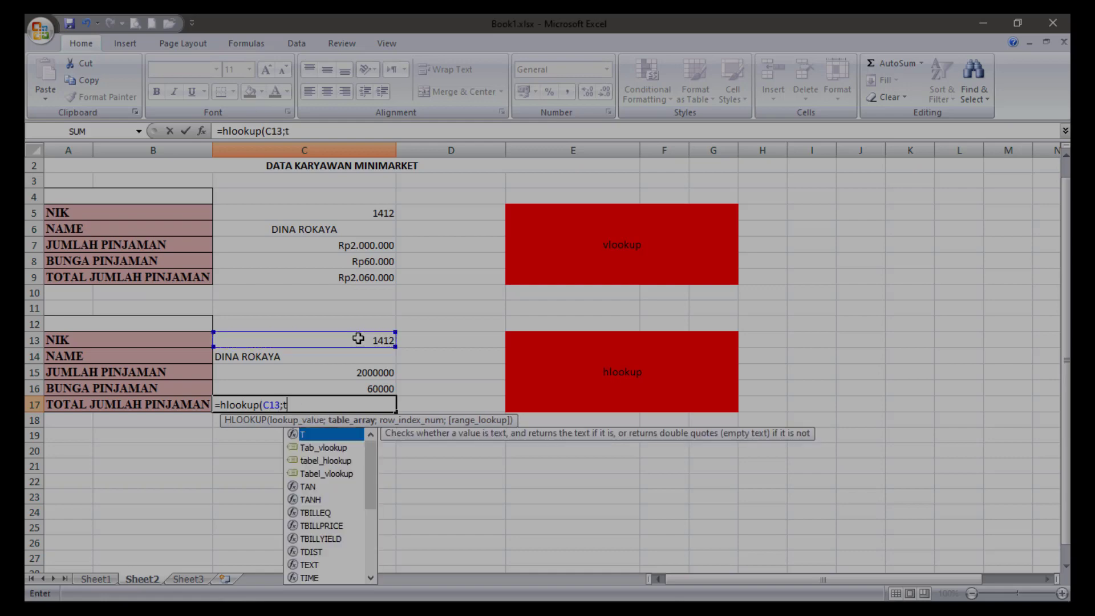
type("a")
double_click(344, 451)
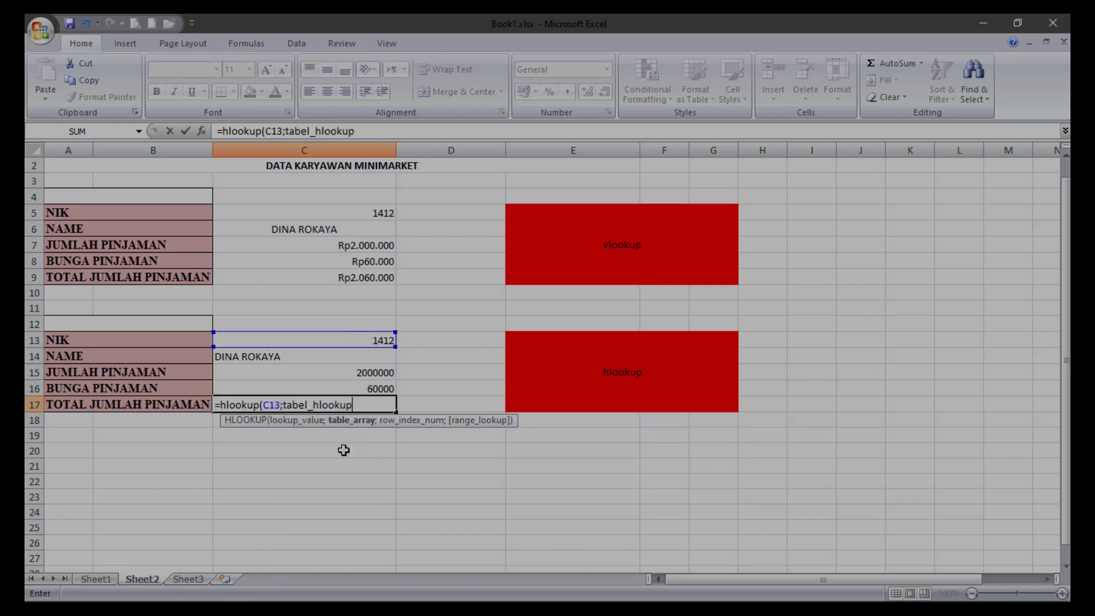
type(";")
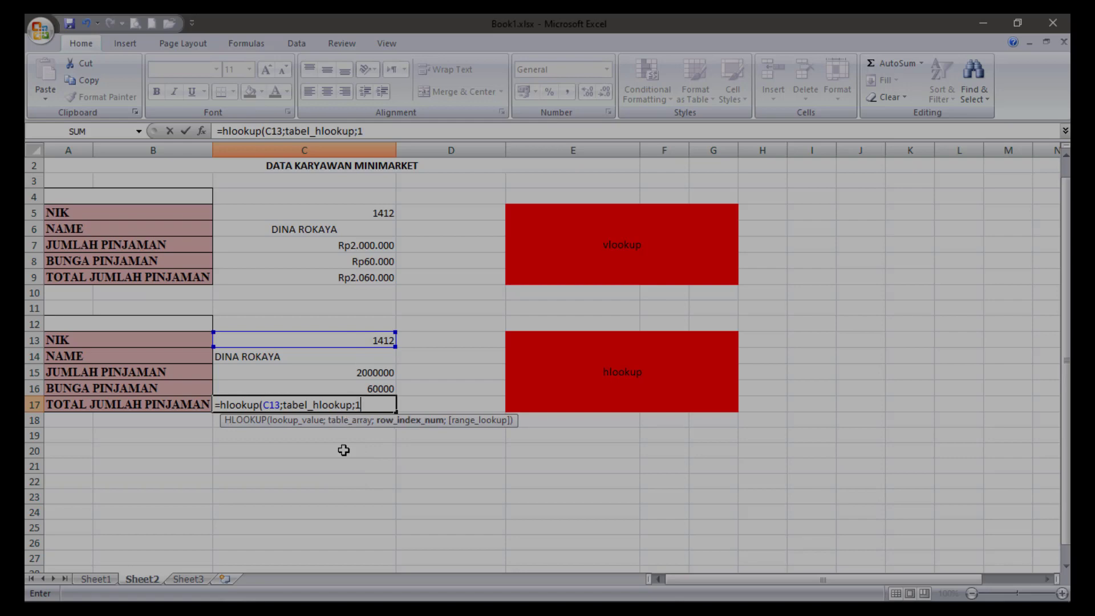
type("5)")
key("Return")
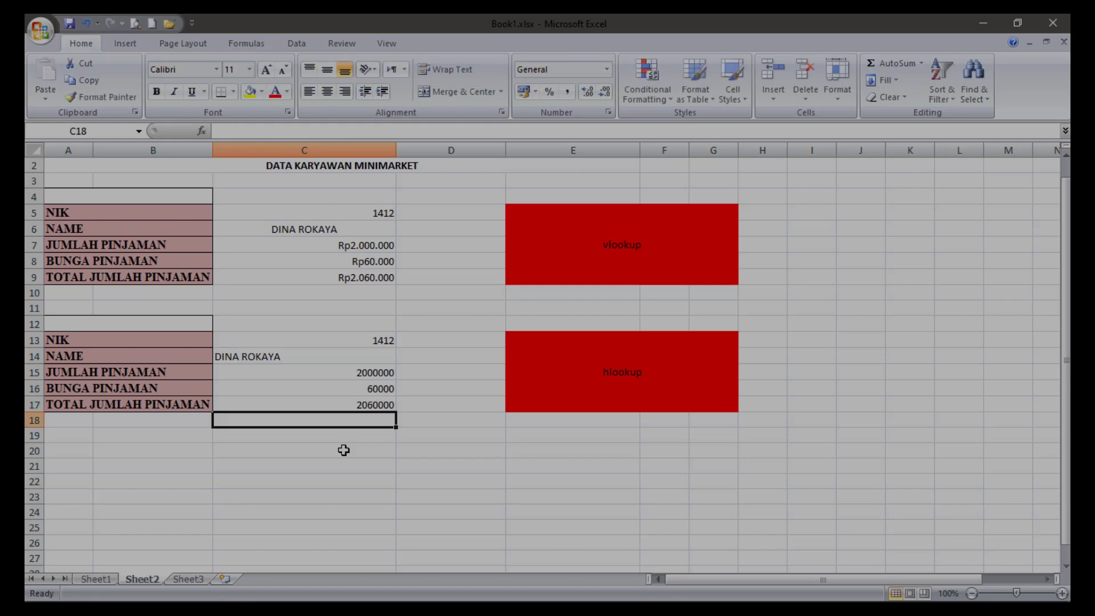
Format the HLOOKUP amounts in C15:C17 as Currency with the Rp symbol and 0 decimal places.
left_click_drag(314, 373, 313, 402)
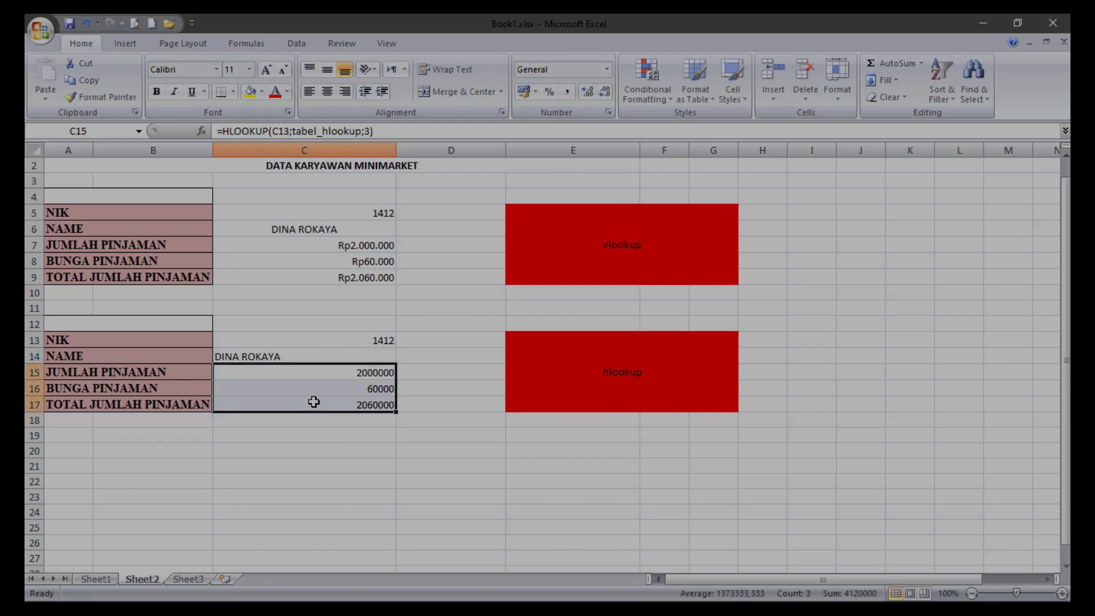
right_click(313, 402)
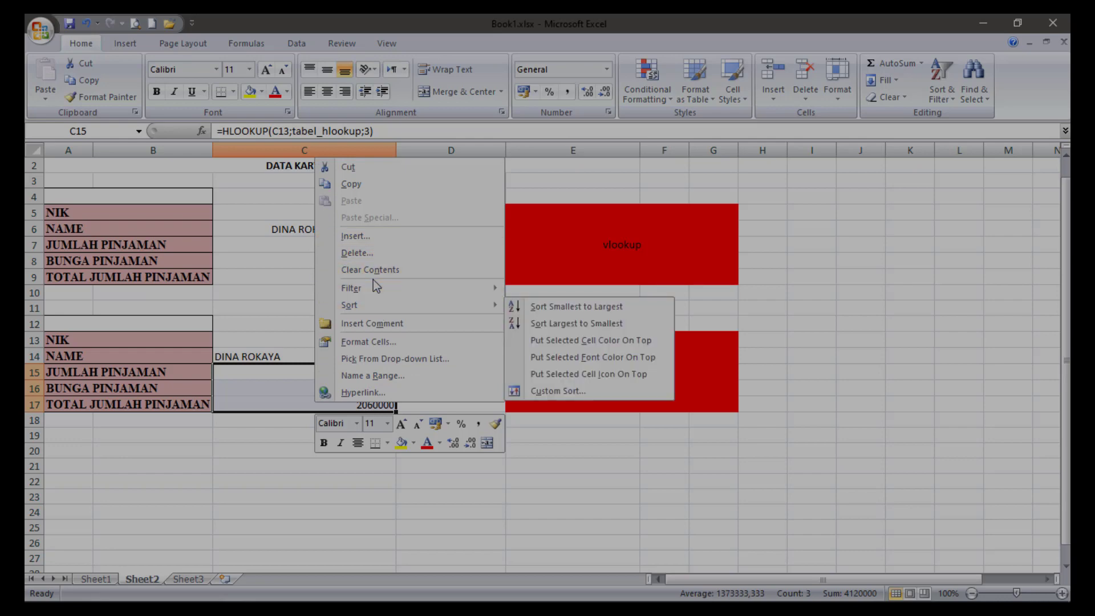
left_click(368, 343)
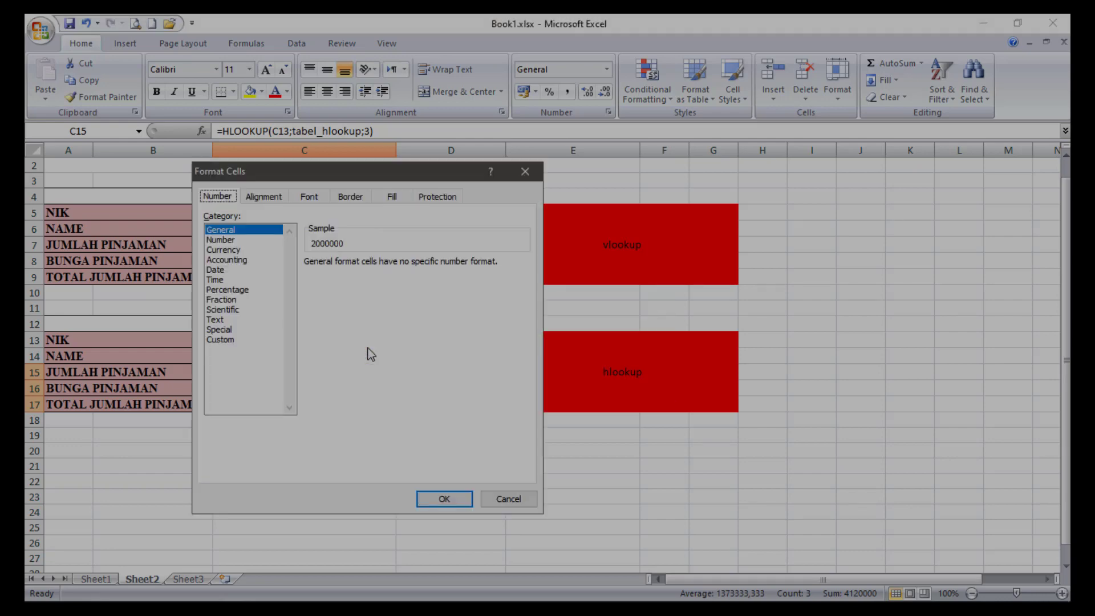
left_click(223, 251)
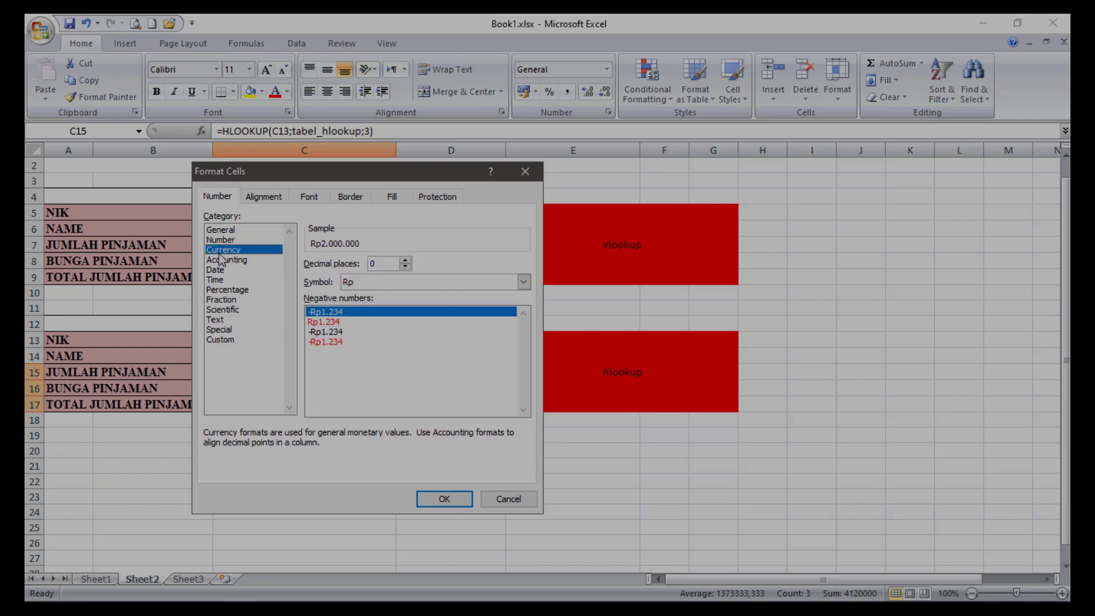
left_click(444, 498)
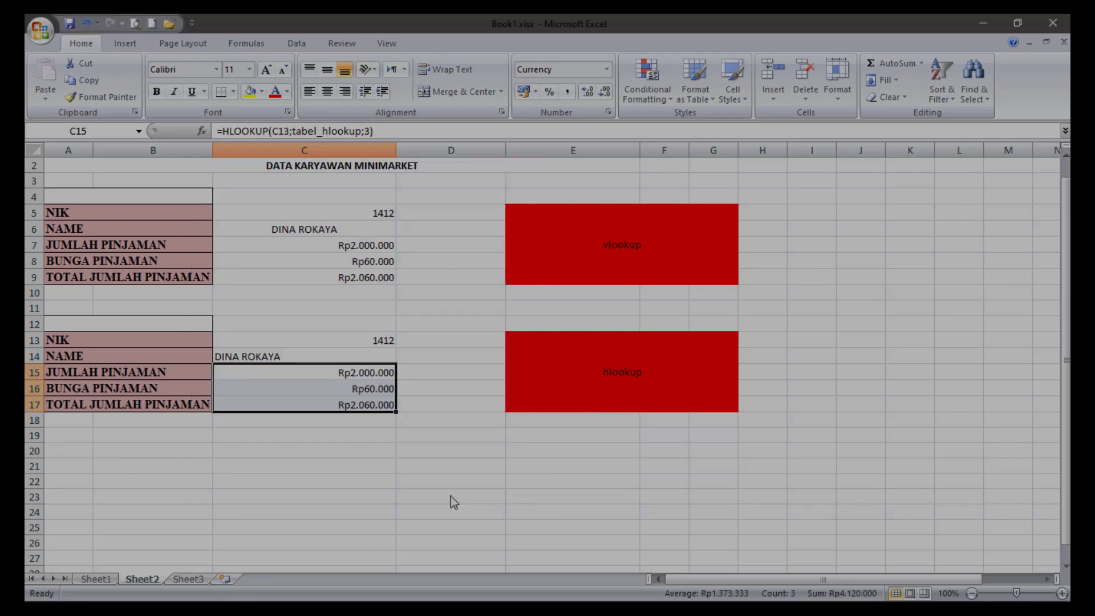
mouse_move(355, 593)
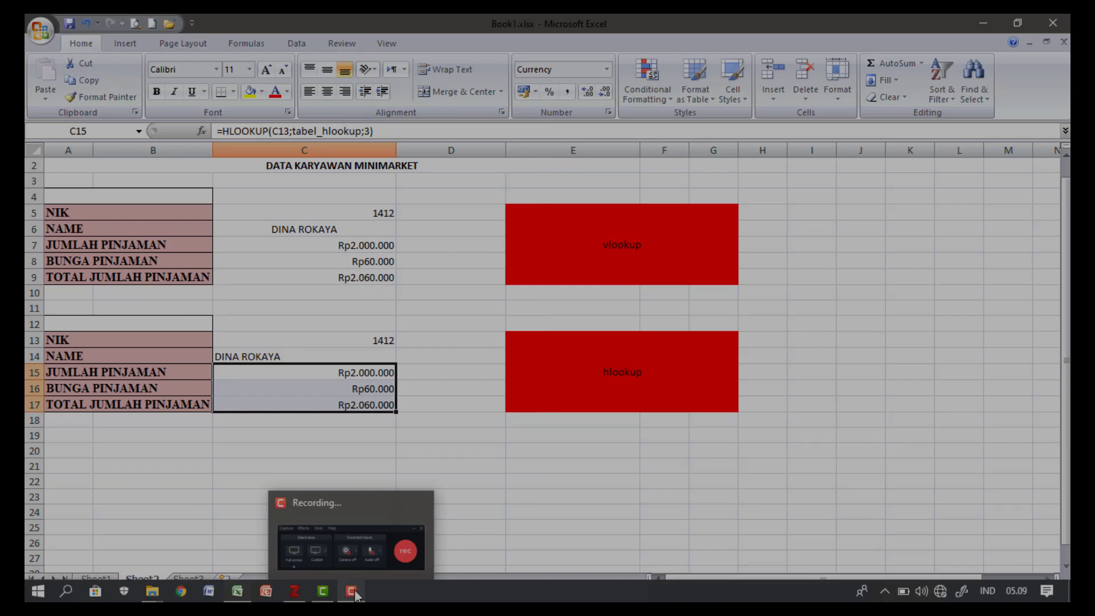
left_click(365, 546)
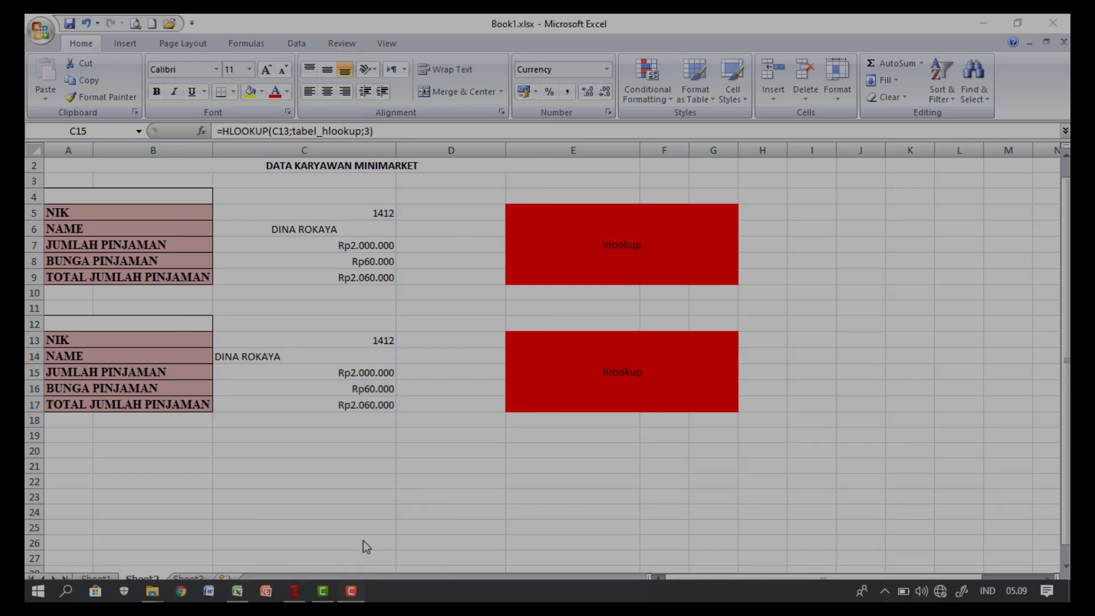